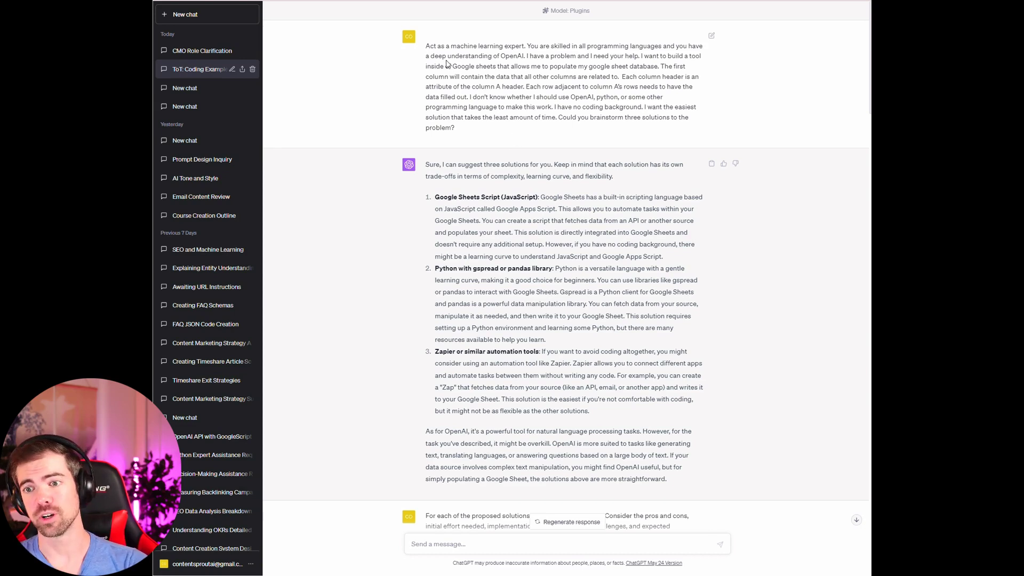
# Read through the opening prompt, highlighting the machine learning expert role, the column and row requirements, and the lack of coding background
pyautogui.moveTo(426, 46); pyautogui.dragTo(525, 57)
pyautogui.click(526, 56)
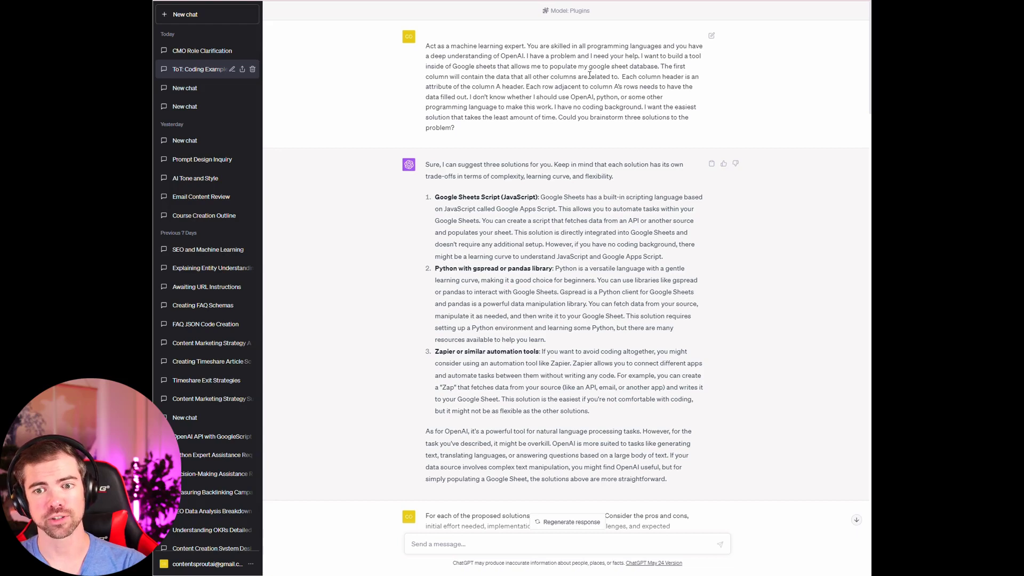
pyautogui.moveTo(682, 76); pyautogui.dragTo(647, 97)
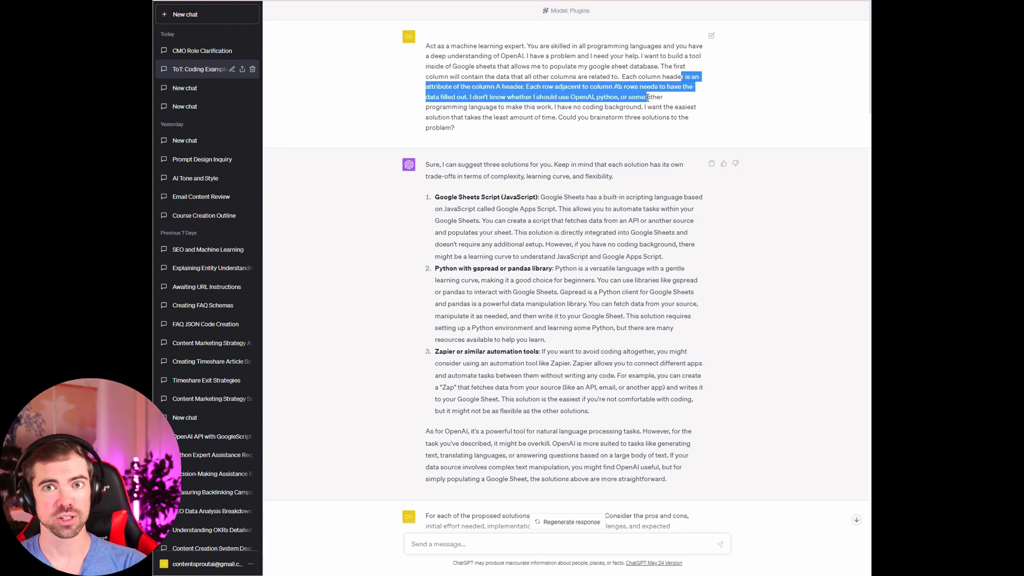
pyautogui.click(646, 98)
pyautogui.doubleClick(464, 107)
pyautogui.click(565, 107)
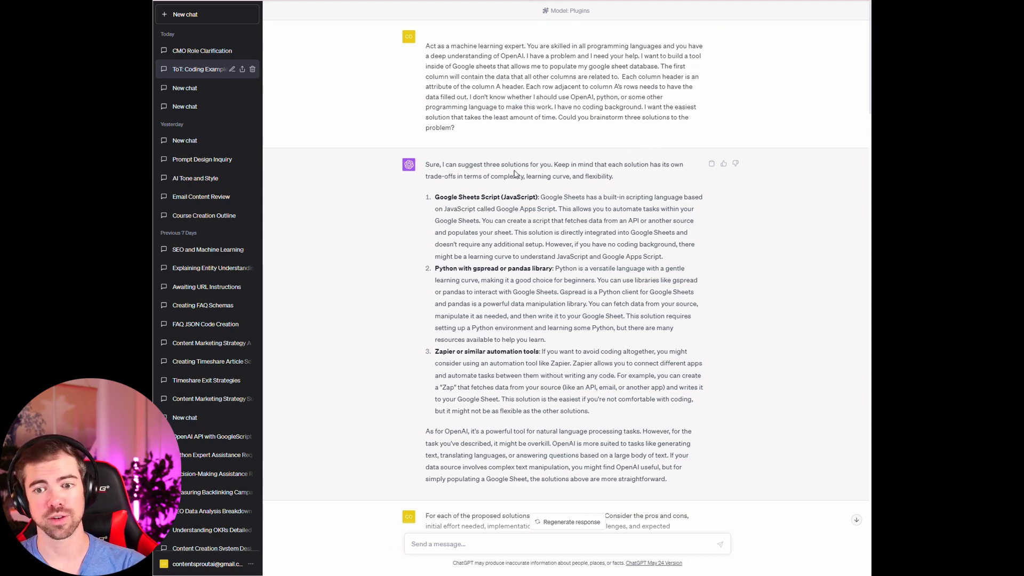
# Review the three suggested solutions, highlighting the Google Sheets Script description and the closing paragraph about OpenAI
pyautogui.scroll(-2, 521, 175)
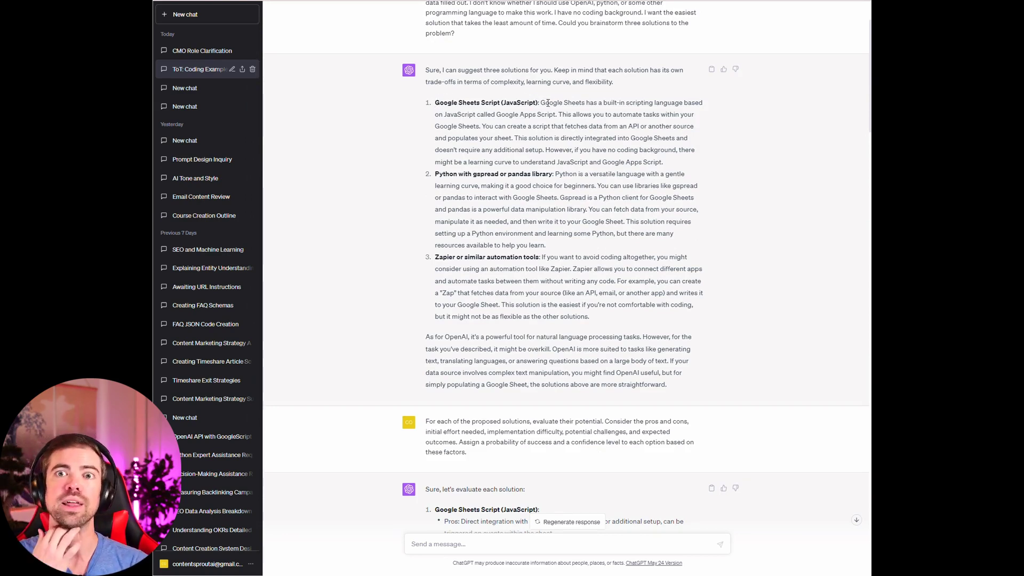
pyautogui.moveTo(541, 102); pyautogui.dragTo(693, 150)
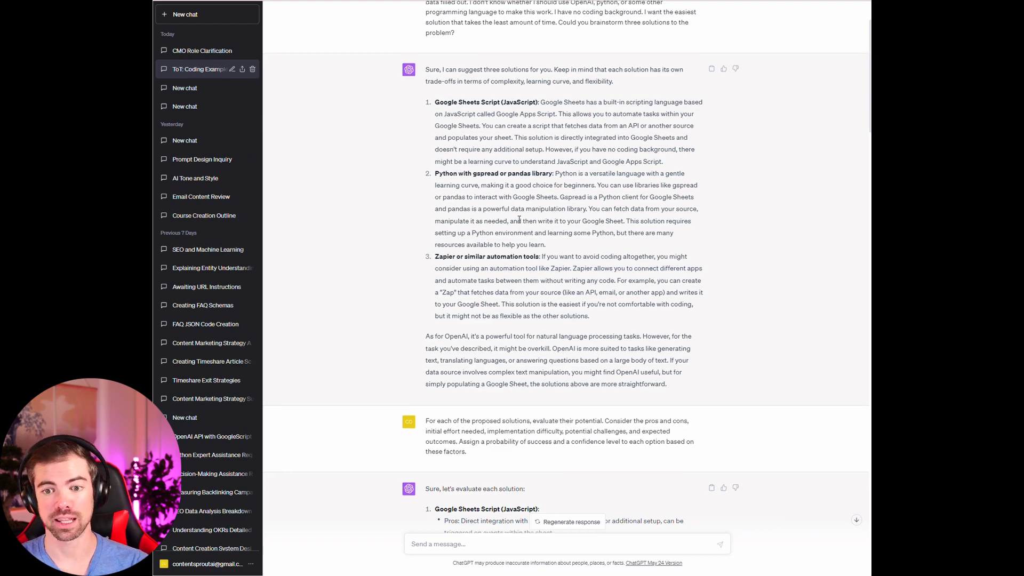
pyautogui.scroll(-1, 519, 218)
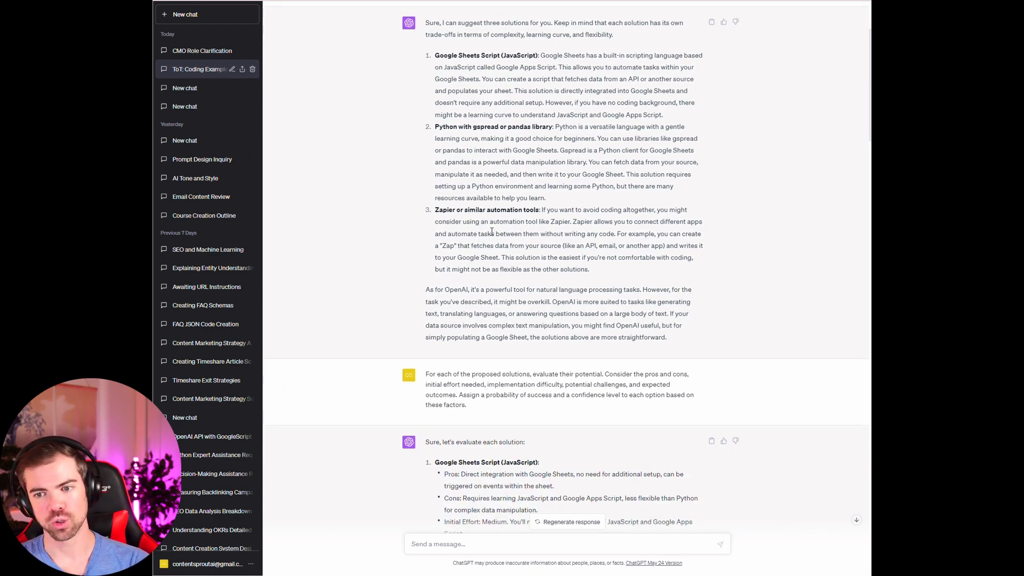
pyautogui.scroll(-3, 491, 231)
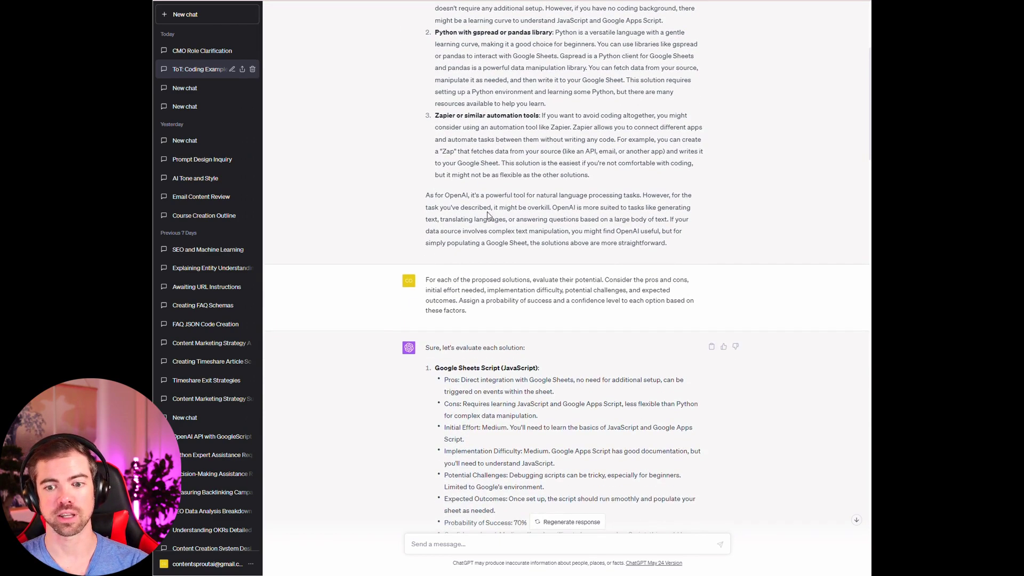
pyautogui.moveTo(425, 149); pyautogui.dragTo(582, 195)
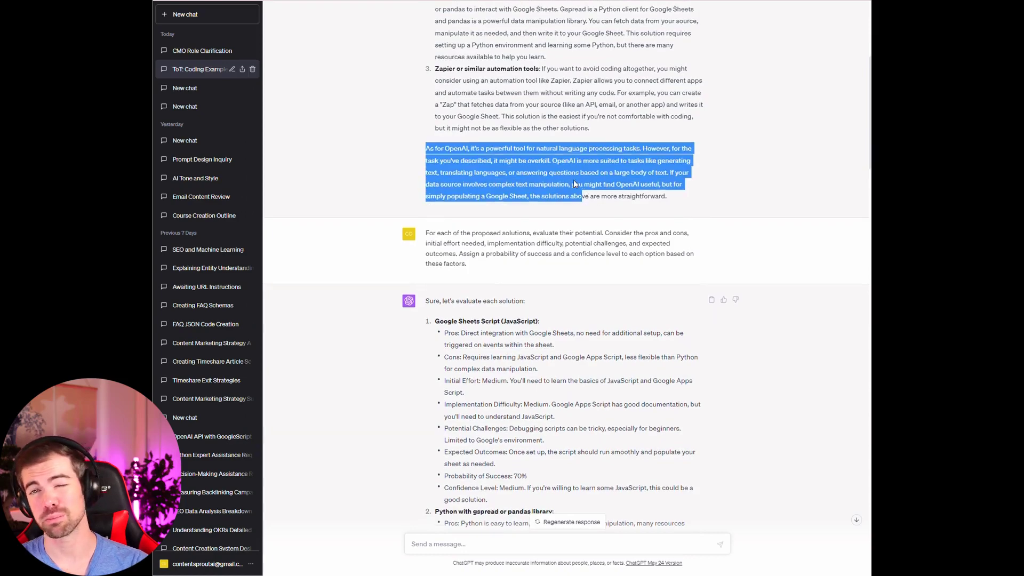
pyautogui.scroll(3, 445, 120)
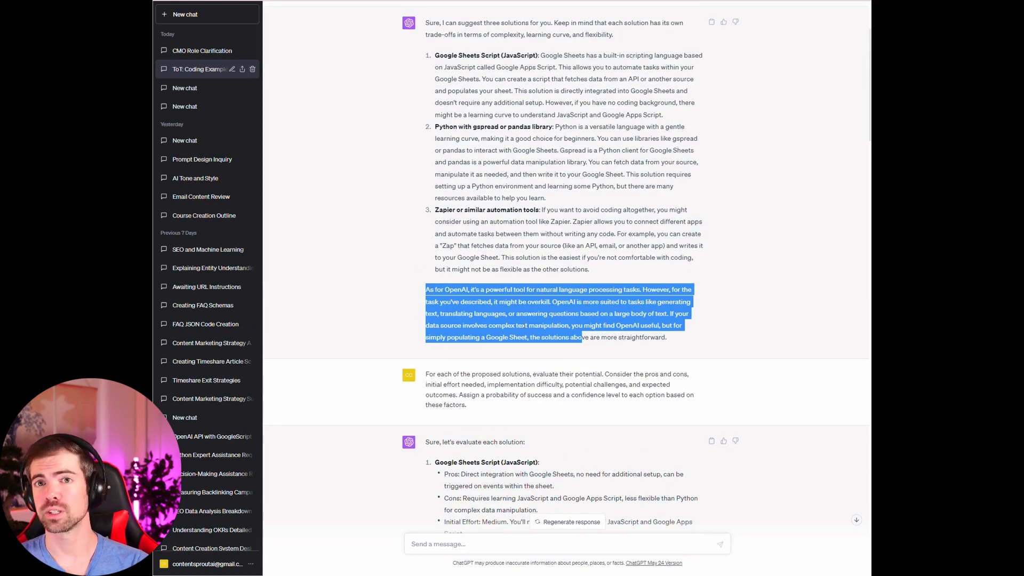
pyautogui.scroll(-1, 526, 325)
pyautogui.click(505, 258)
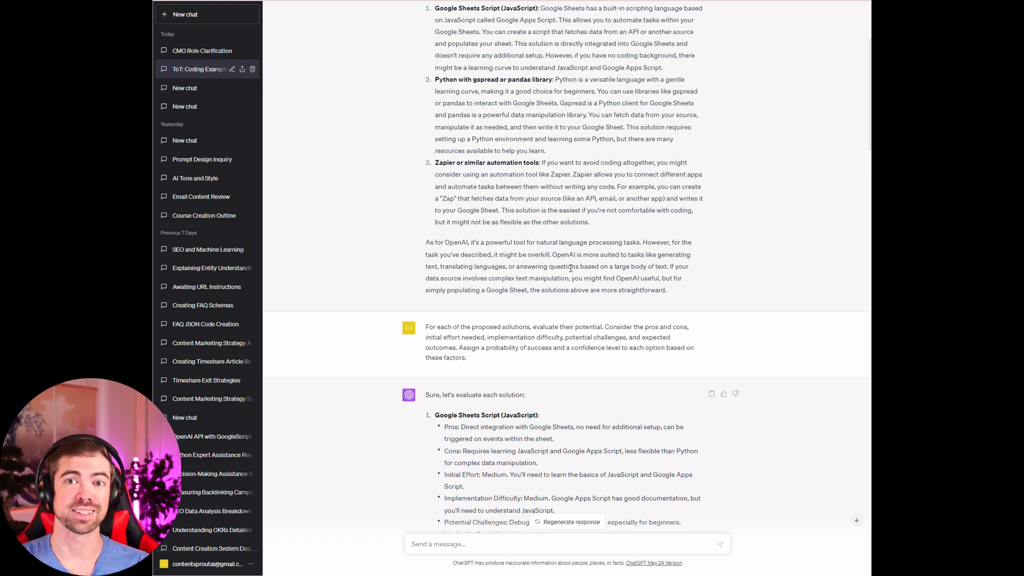
# Examine the follow-up prompt requesting an evaluation of each solution, and the pros, cons, effort and confidence given for all three
pyautogui.scroll(-1, 567, 291)
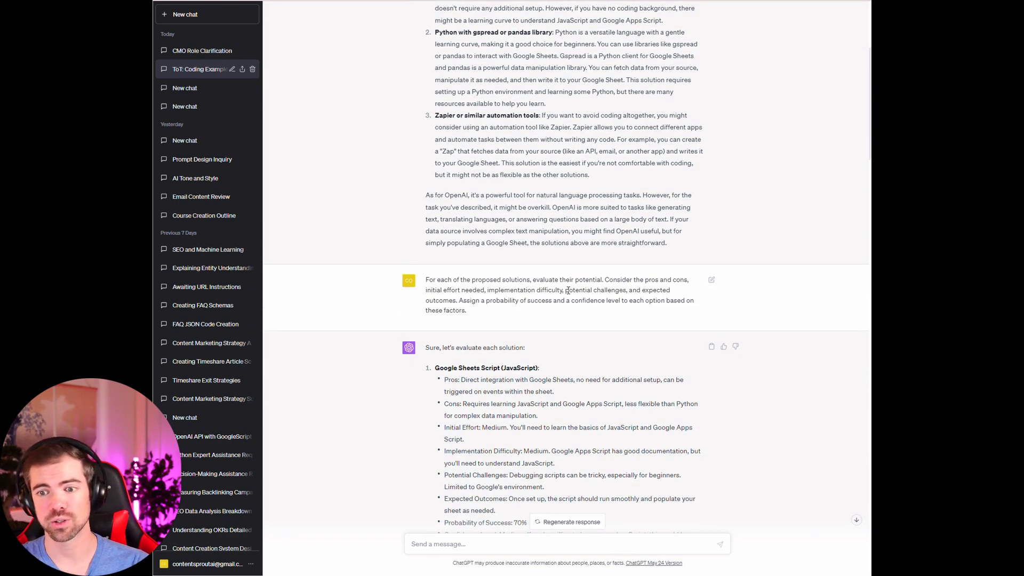
pyautogui.scroll(-2, 568, 291)
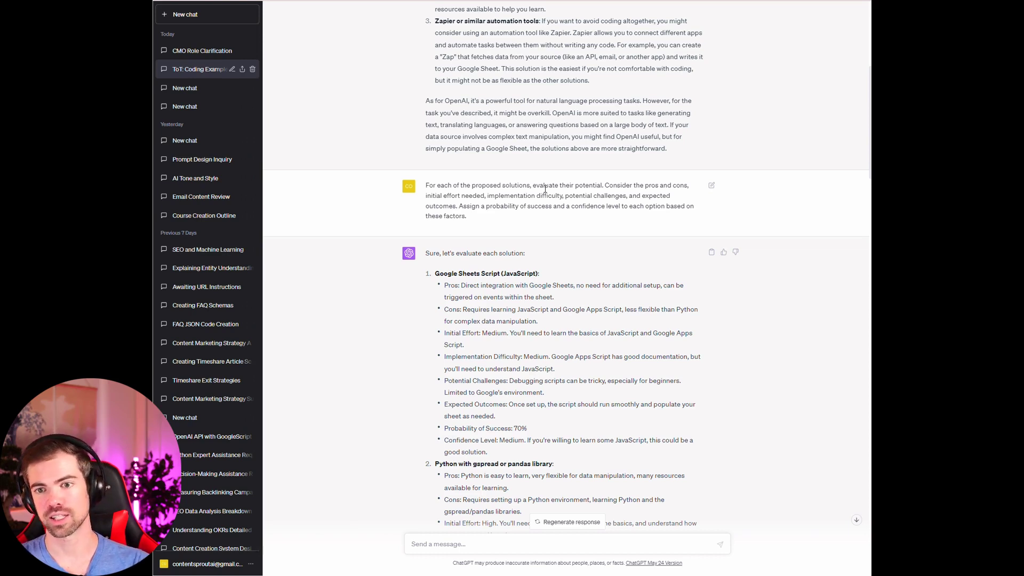
pyautogui.scroll(-3, 545, 189)
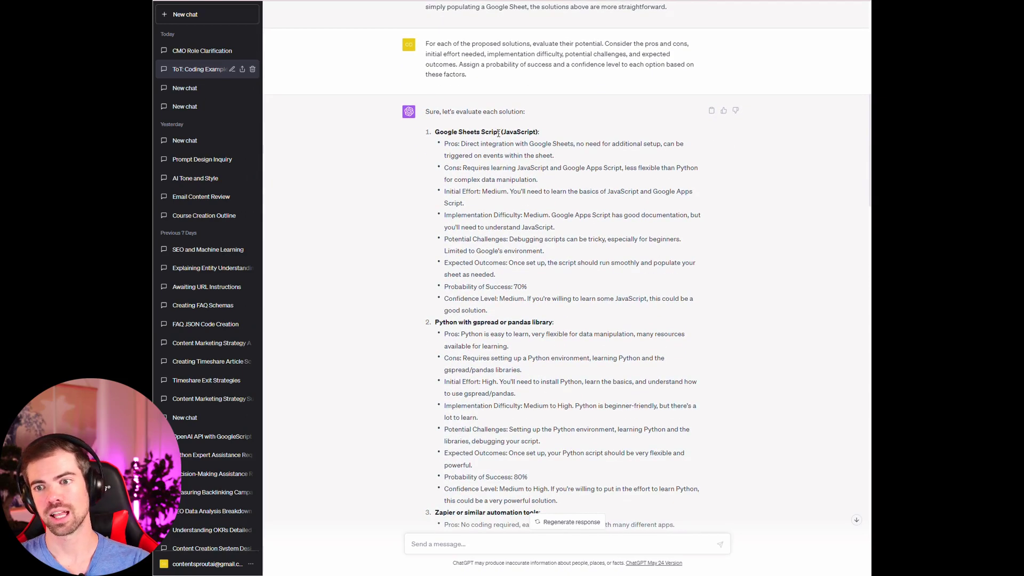
pyautogui.scroll(-1, 538, 165)
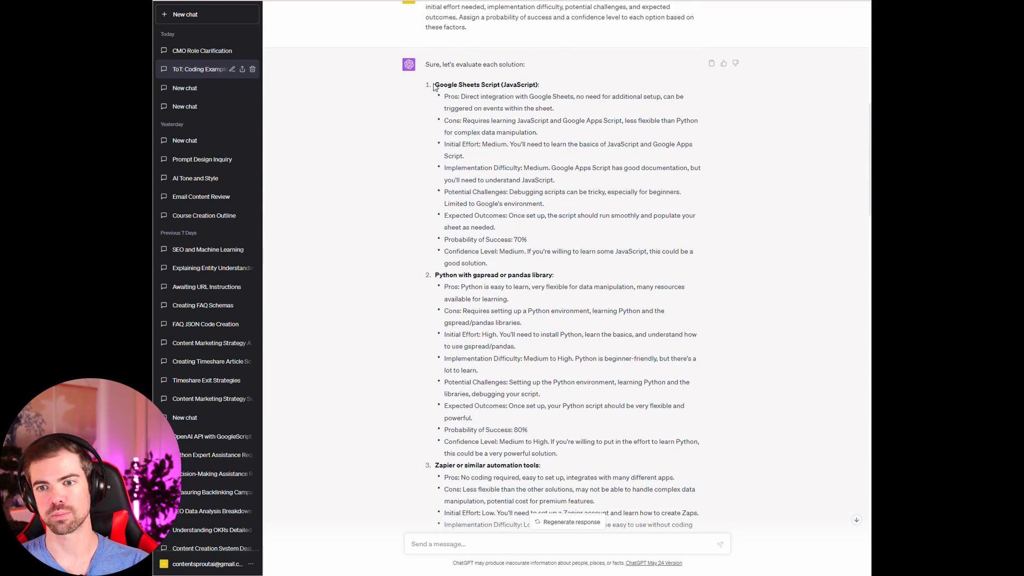
pyautogui.scroll(-1, 434, 87)
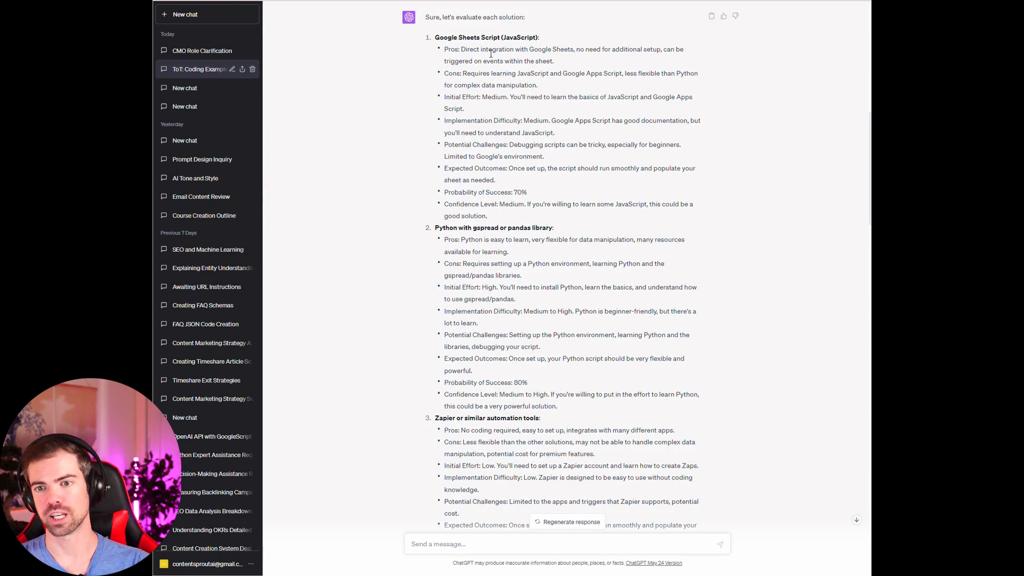
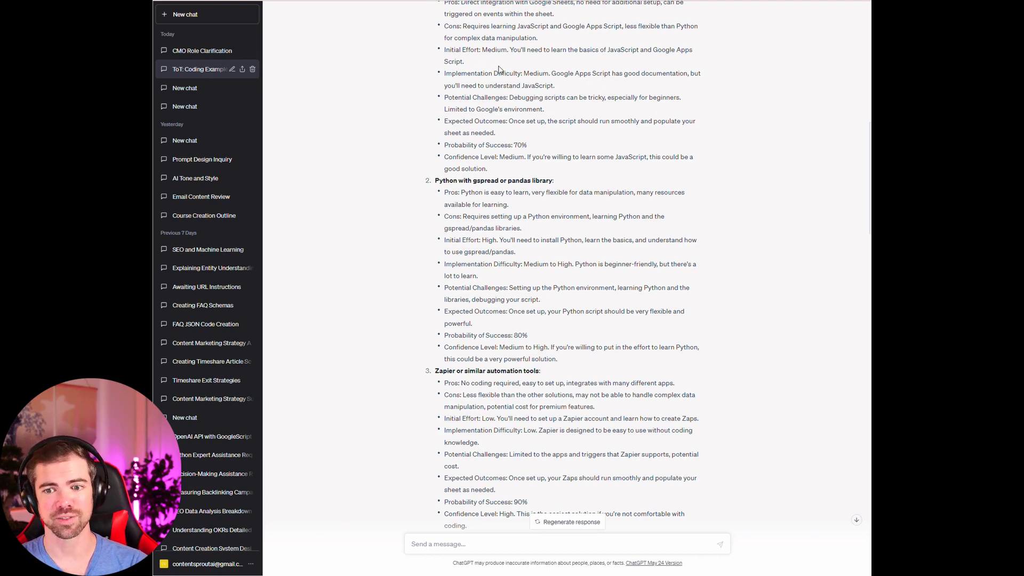
pyautogui.scroll(-2, 485, 106)
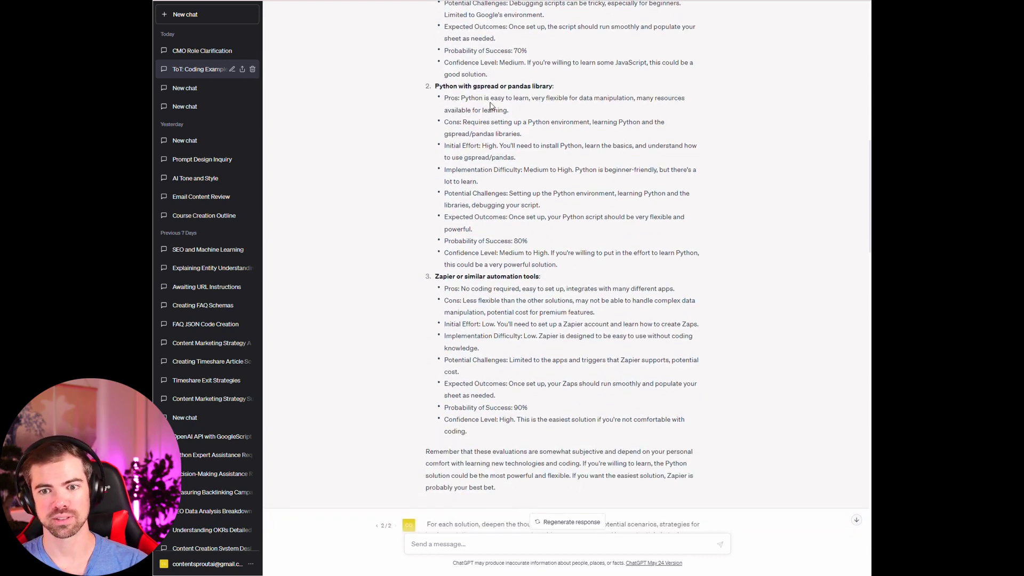
pyautogui.scroll(-1, 563, 107)
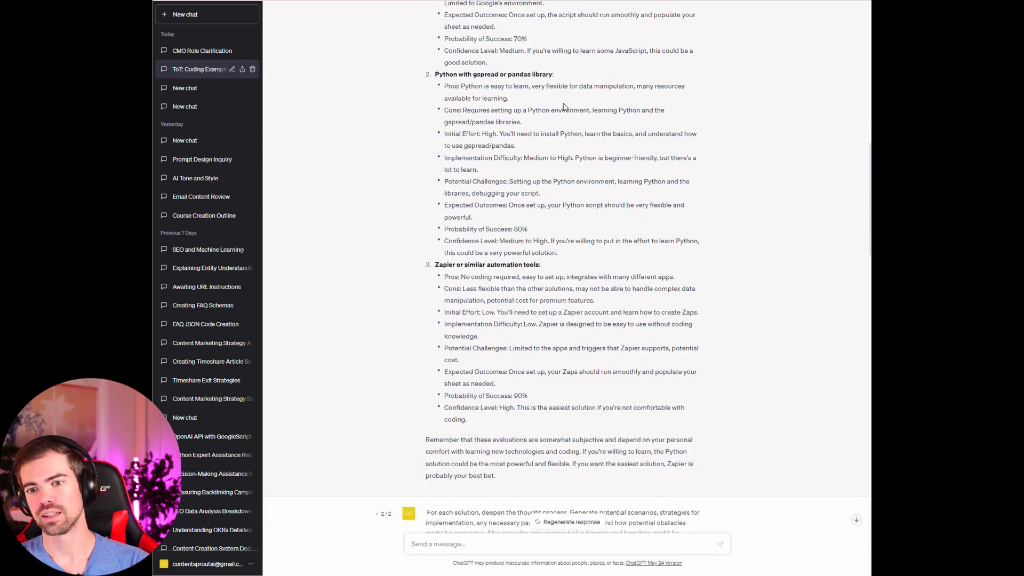
pyautogui.scroll(-2, 563, 106)
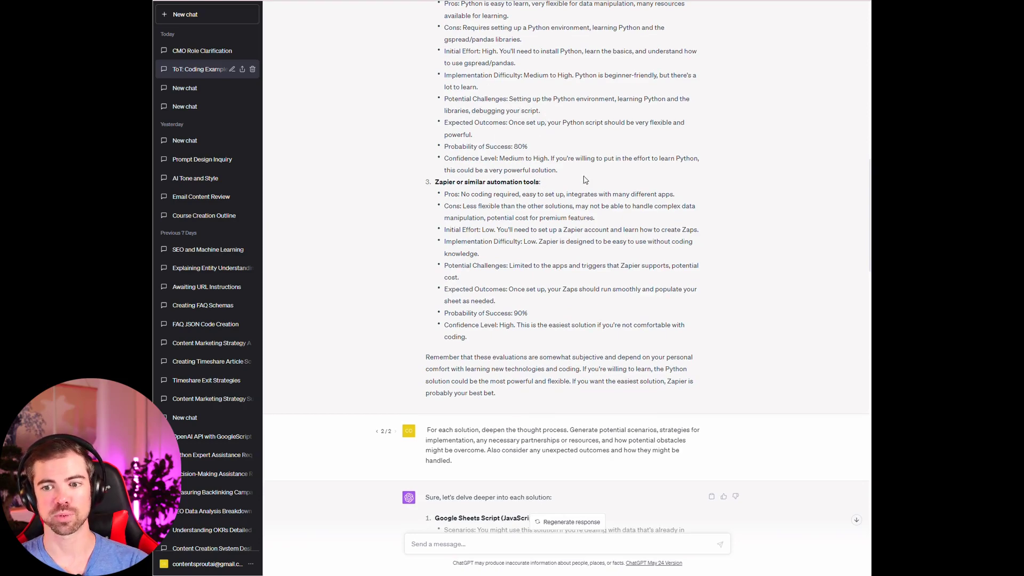
pyautogui.scroll(-2, 584, 180)
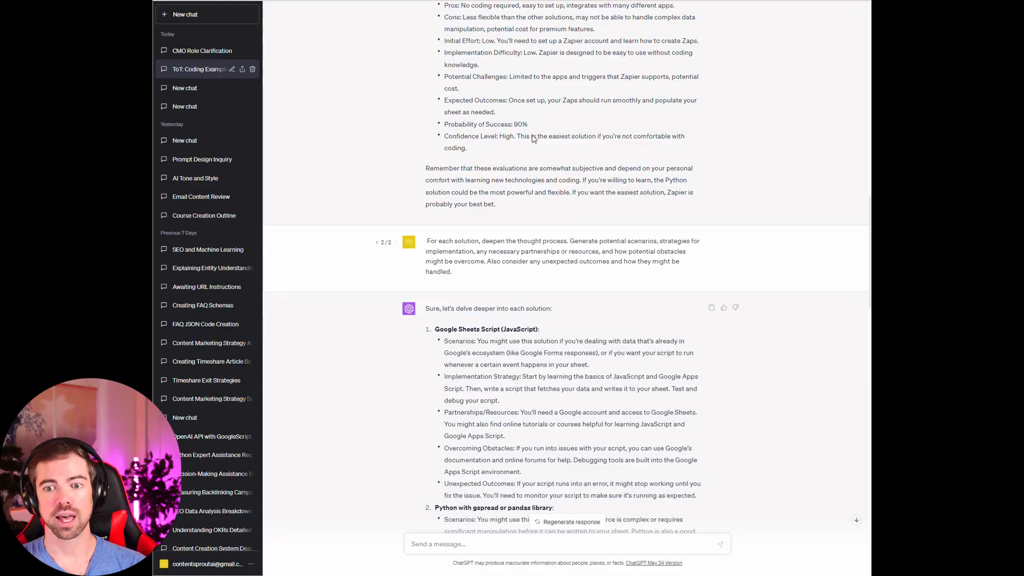
# Go back over the evaluations to compare the probability of success and confidence level of the three solutions
pyautogui.scroll(3, 541, 199)
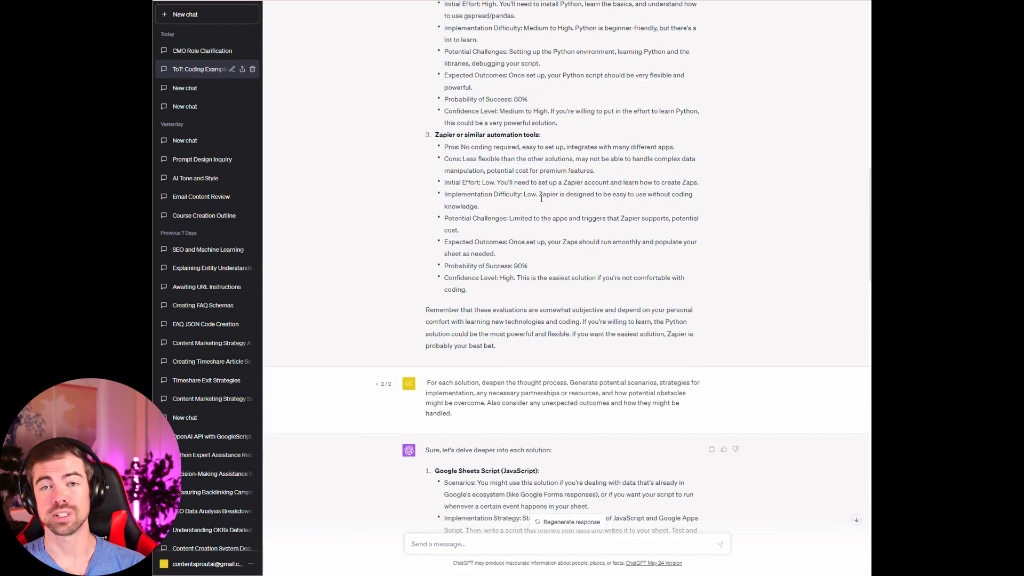
pyautogui.scroll(2, 542, 198)
pyautogui.scroll(5, 539, 200)
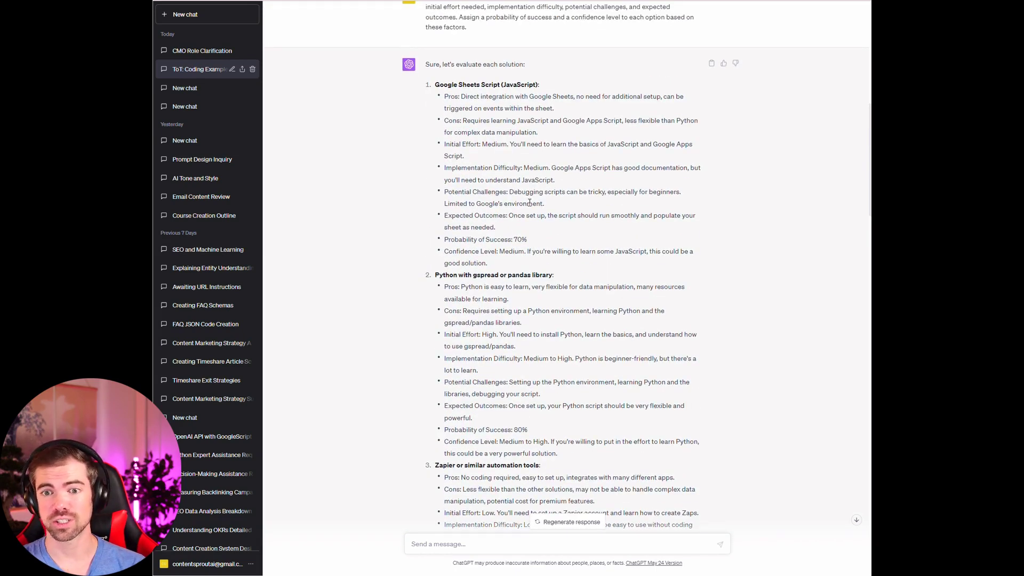
pyautogui.scroll(-1, 529, 199)
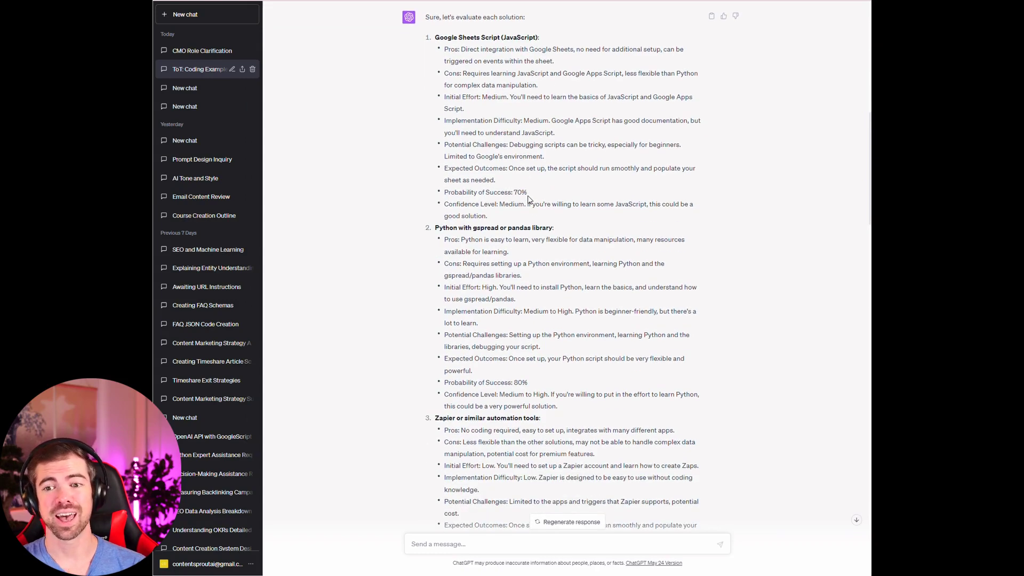
# Review the prompt that deepens the thought process and its response, highlighting the Overcoming Obstacles point under Google Sheets Script
pyautogui.scroll(-7, 531, 200)
pyautogui.scroll(-5, 542, 206)
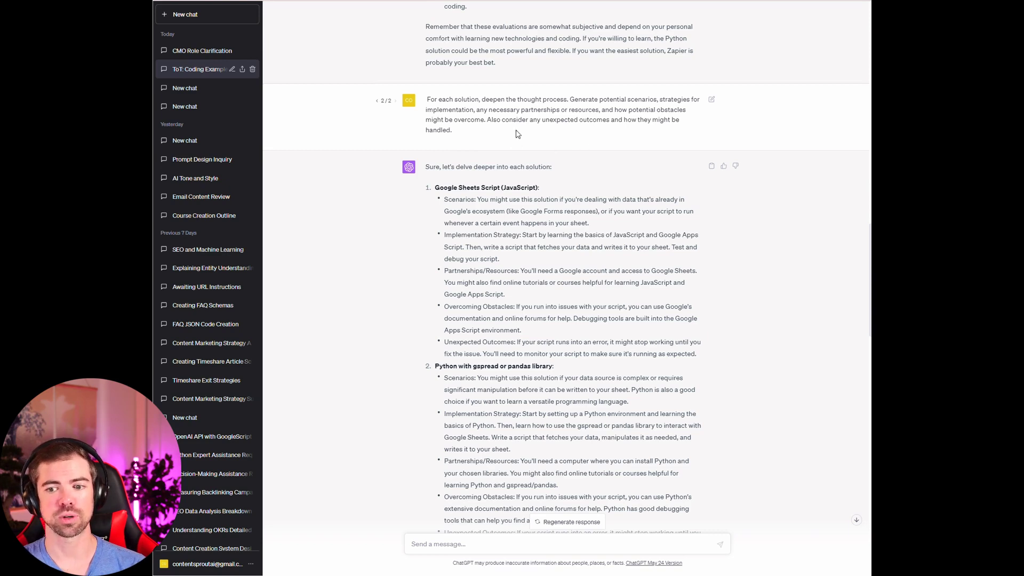
pyautogui.scroll(-2, 515, 158)
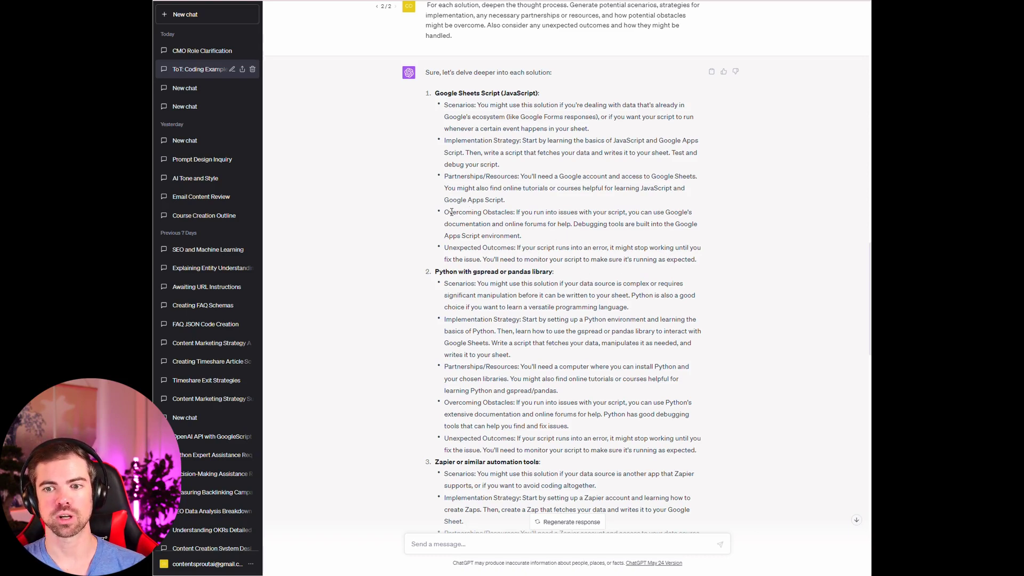
pyautogui.moveTo(444, 212); pyautogui.dragTo(609, 239)
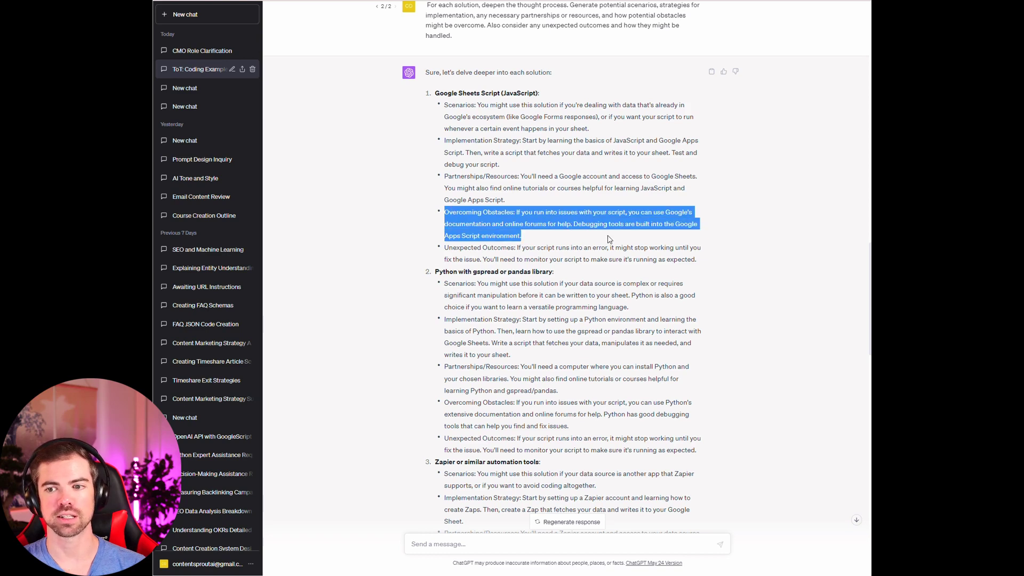
pyautogui.click(610, 240)
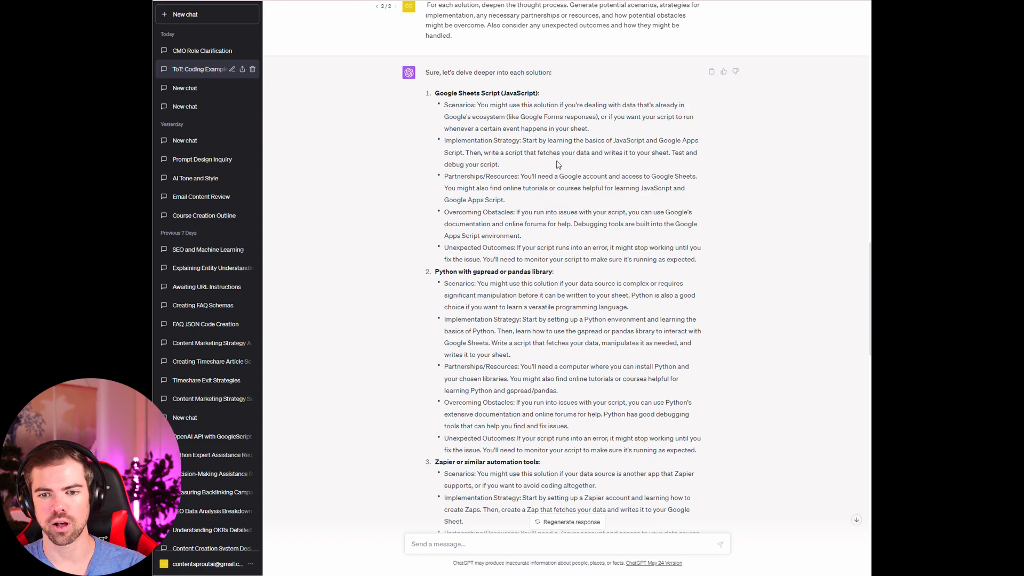
# Examine the ranking of the solutions, its final considerations and the whiskey example prompt, and return to the start of the conversation
pyautogui.scroll(-4, 523, 167)
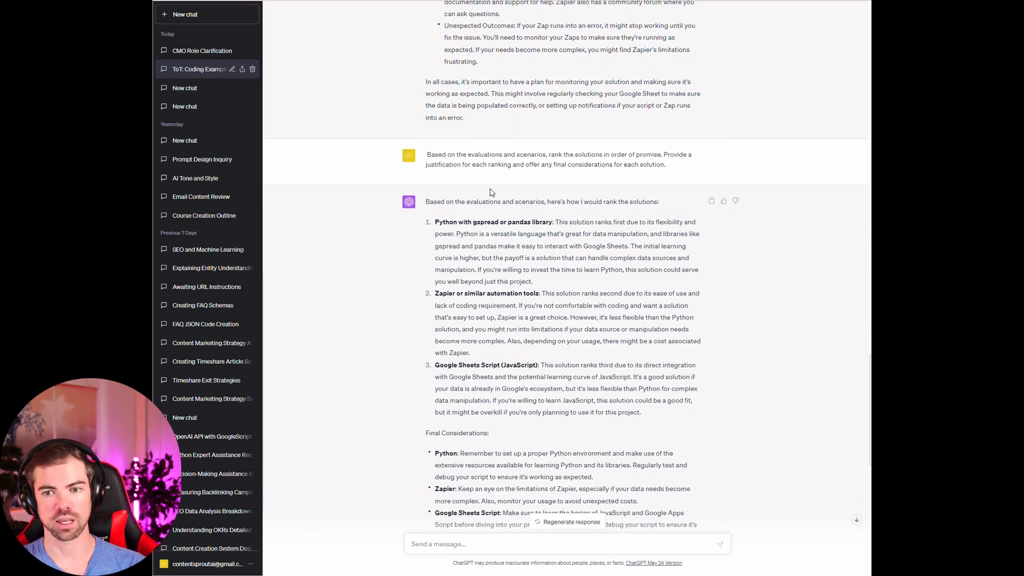
pyautogui.scroll(-3, 425, 194)
pyautogui.scroll(-1, 468, 103)
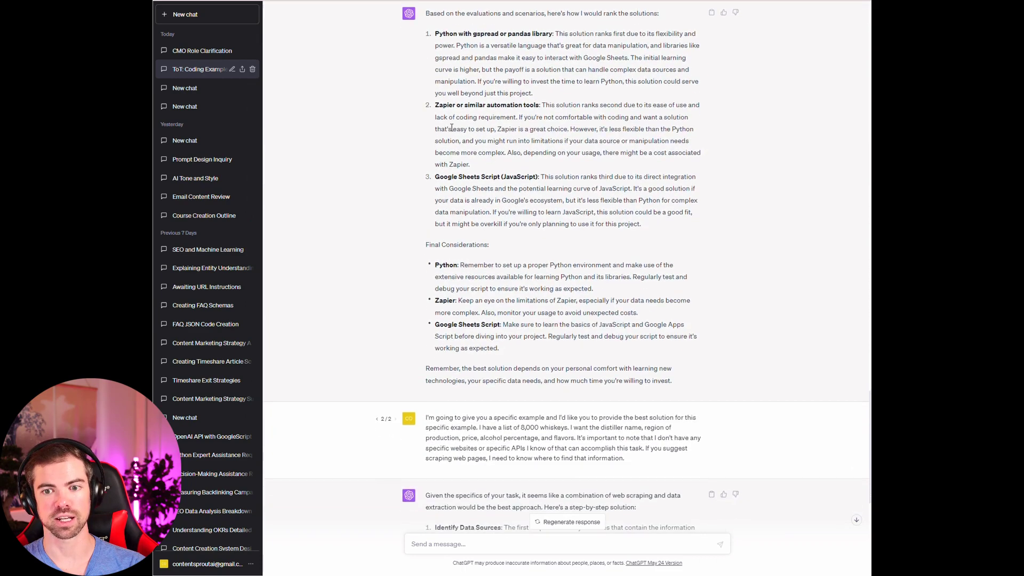
pyautogui.scroll(-1, 470, 197)
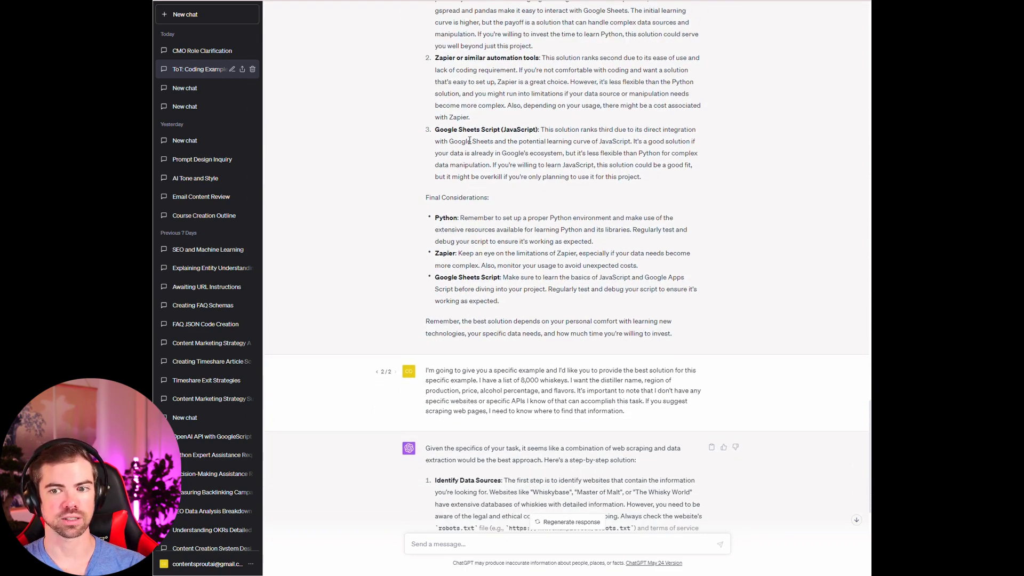
pyautogui.scroll(-1, 478, 218)
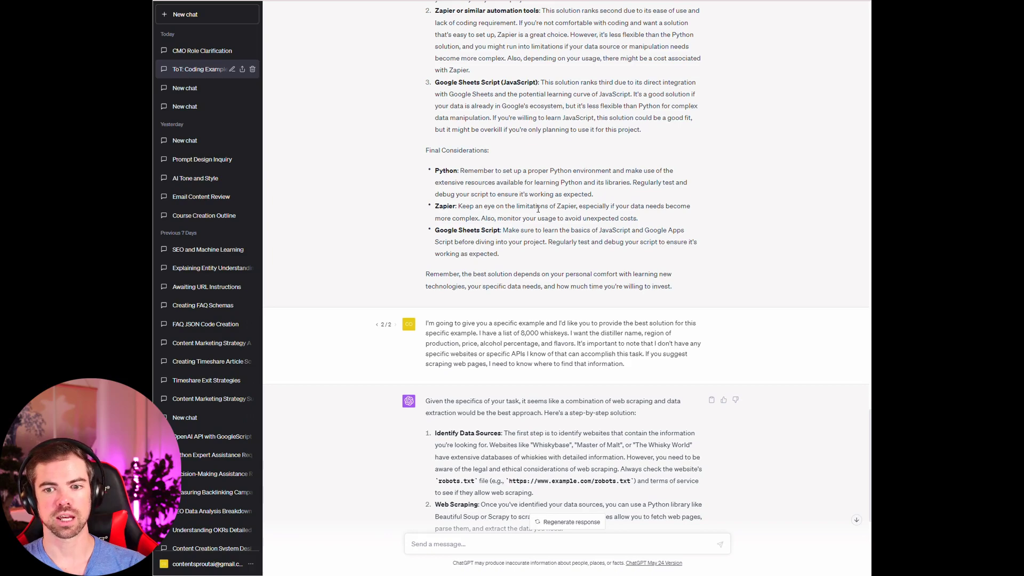
pyautogui.scroll(-1, 476, 226)
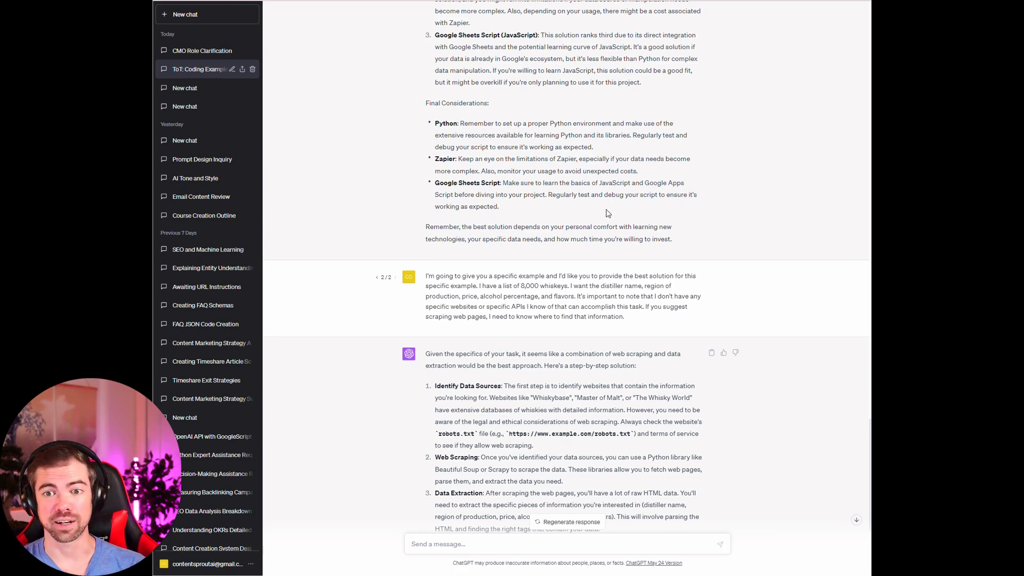
pyautogui.scroll(-1, 608, 211)
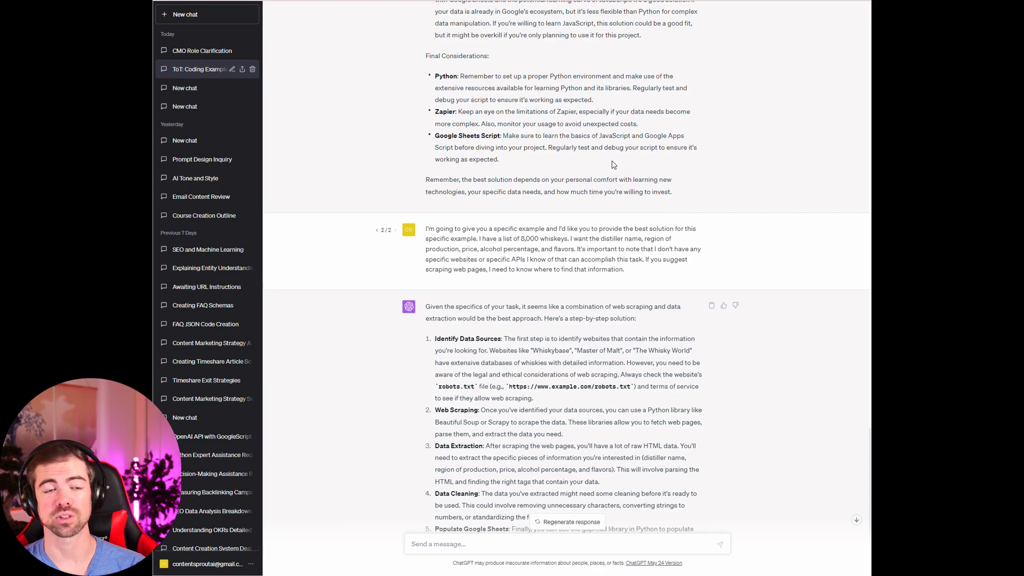
pyautogui.scroll(-20, 614, 165)
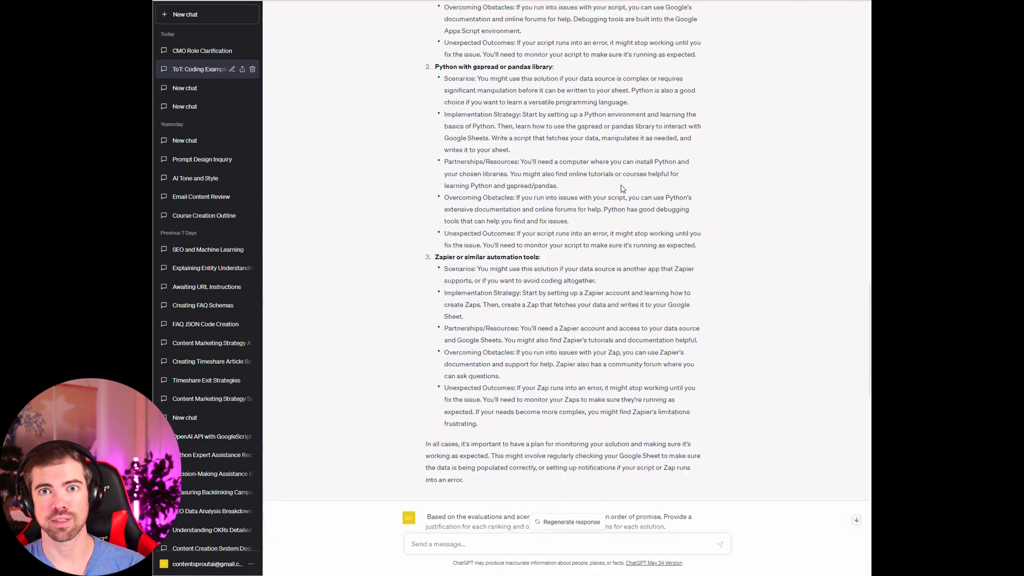
pyautogui.scroll(15, 622, 188)
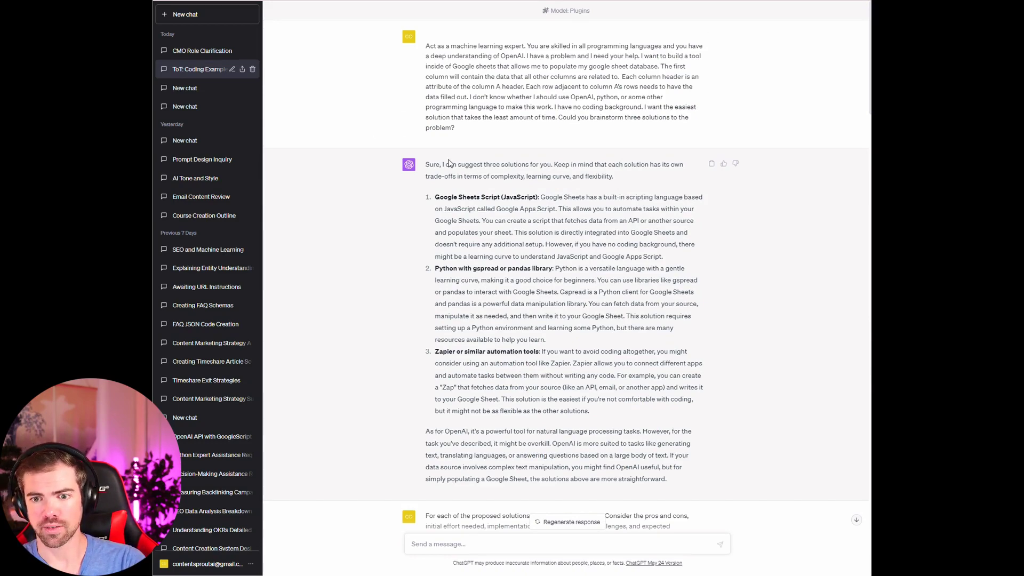
# Review the Google Sheets conversation again from the opening prompt through the solution ranking to the 8,000-whiskey example and its step-by-step response
pyautogui.scroll(-2, 451, 160)
pyautogui.scroll(2, 501, 144)
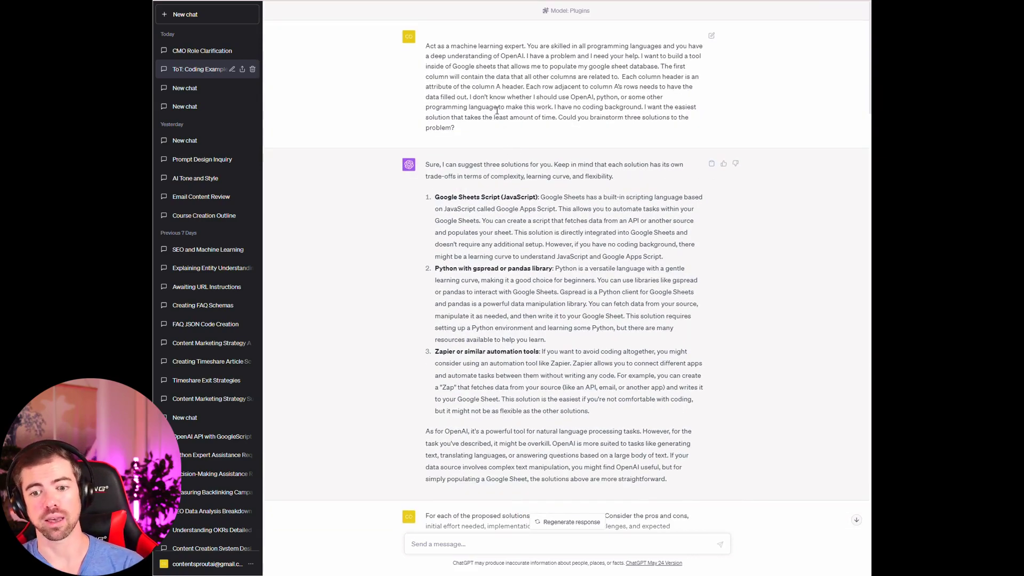
pyautogui.scroll(-15, 504, 120)
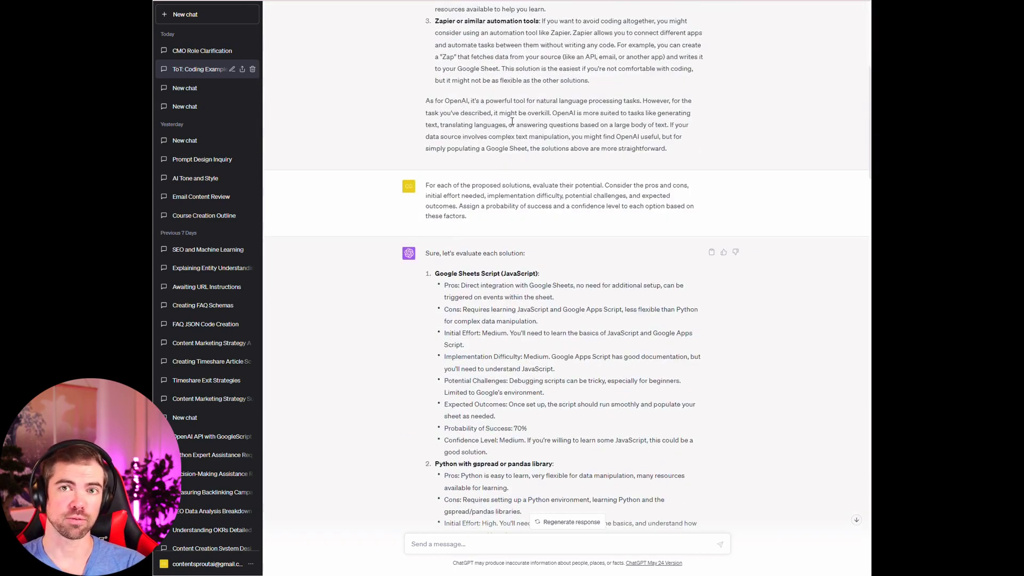
pyautogui.scroll(-20, 519, 137)
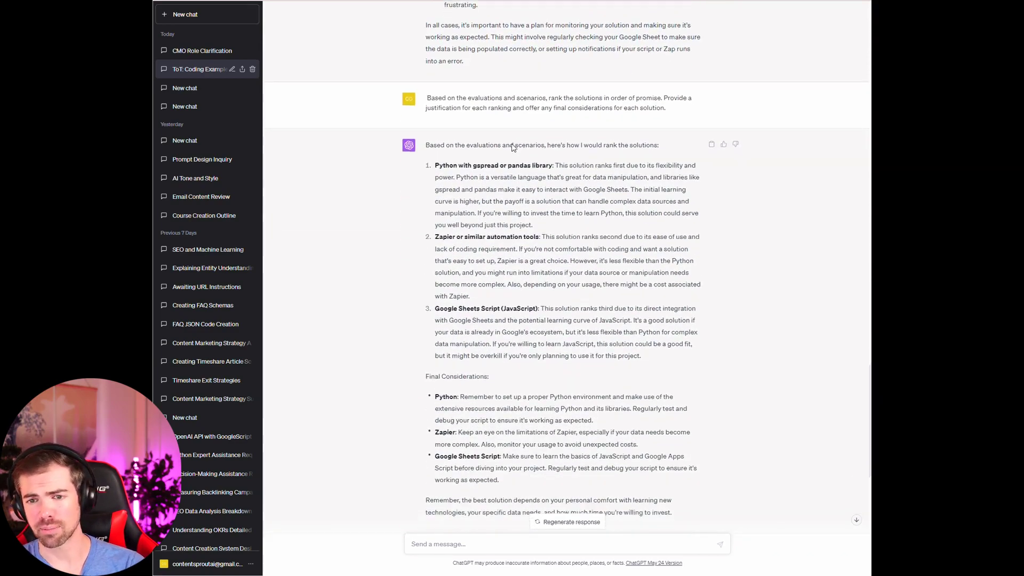
pyautogui.scroll(-1, 451, 257)
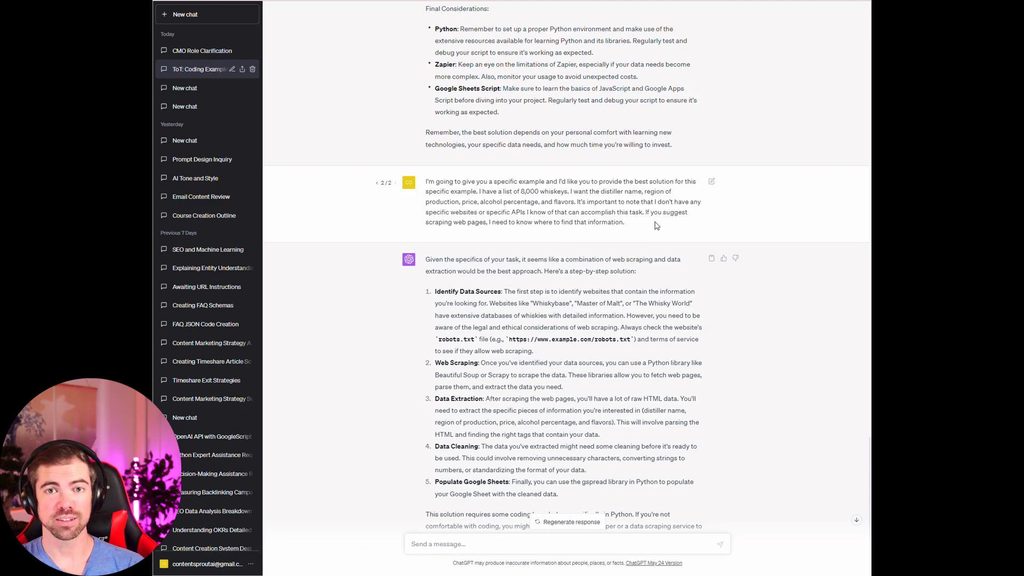
pyautogui.scroll(-3, 653, 228)
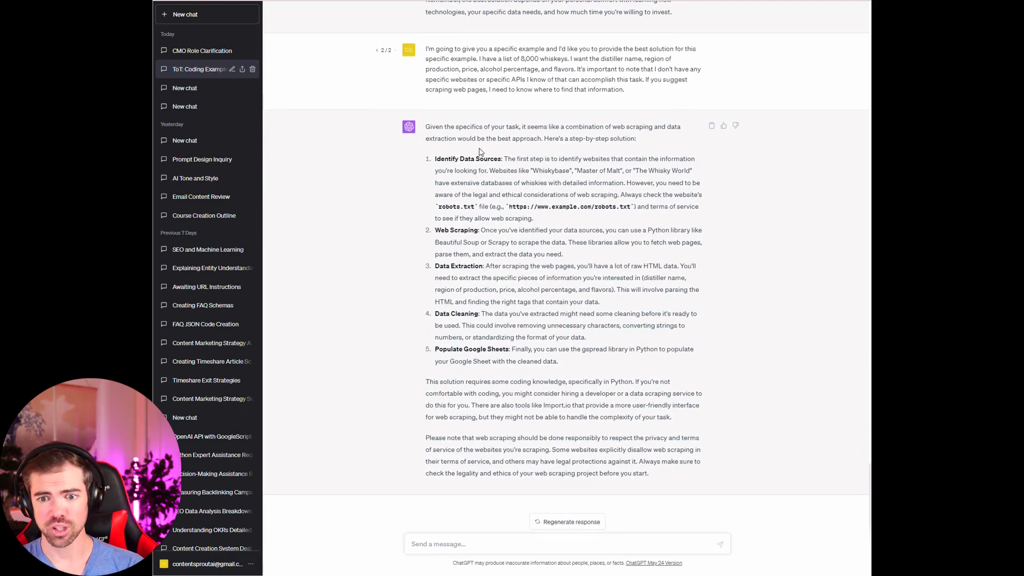
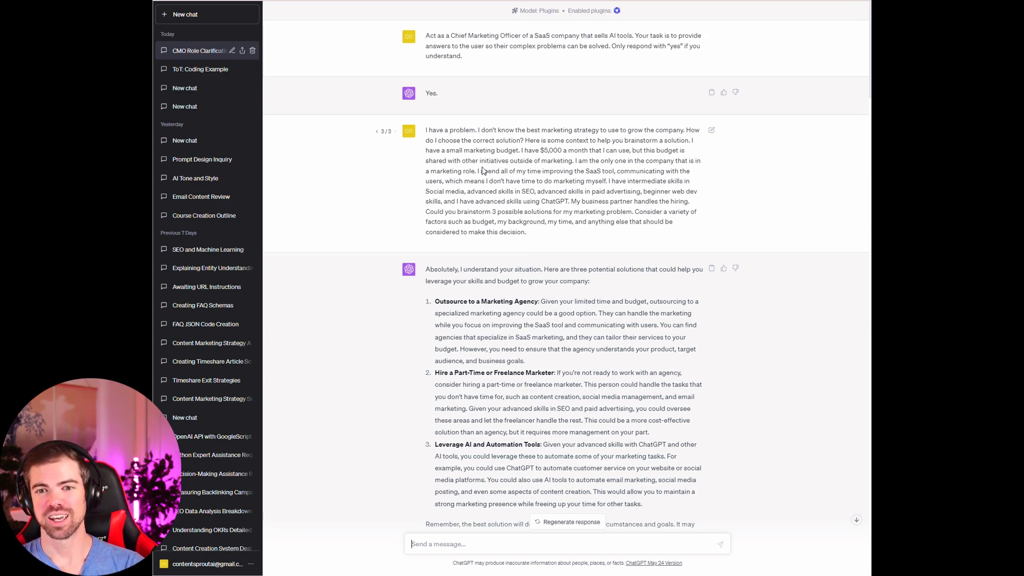
# Examine the marketing strategy problem prompt in the CMO Role Clarification chat and the three solutions brainstormed for it
pyautogui.scroll(-3, 483, 170)
pyautogui.scroll(-2, 537, 153)
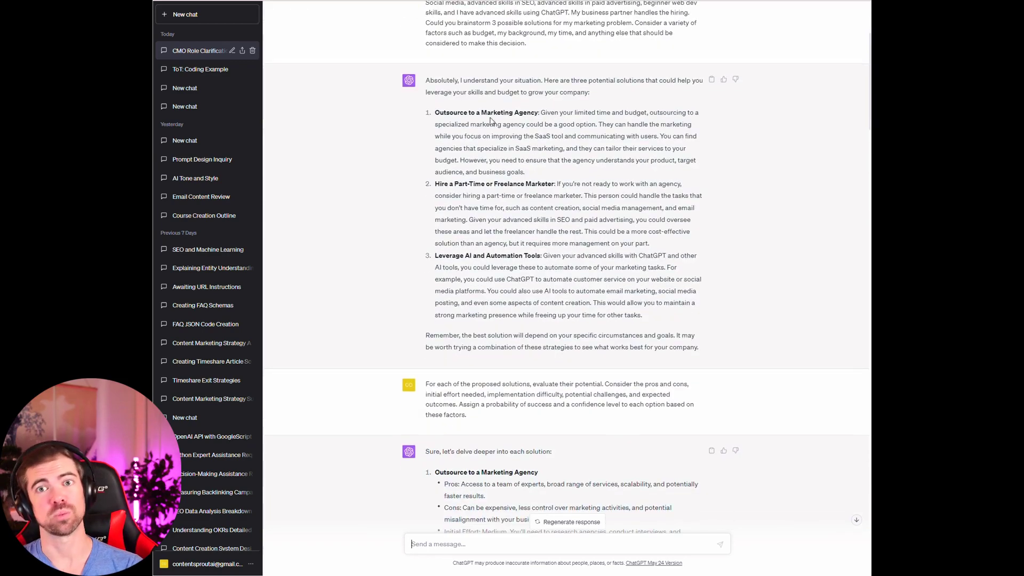
pyautogui.scroll(-2, 503, 103)
pyautogui.scroll(-1, 487, 132)
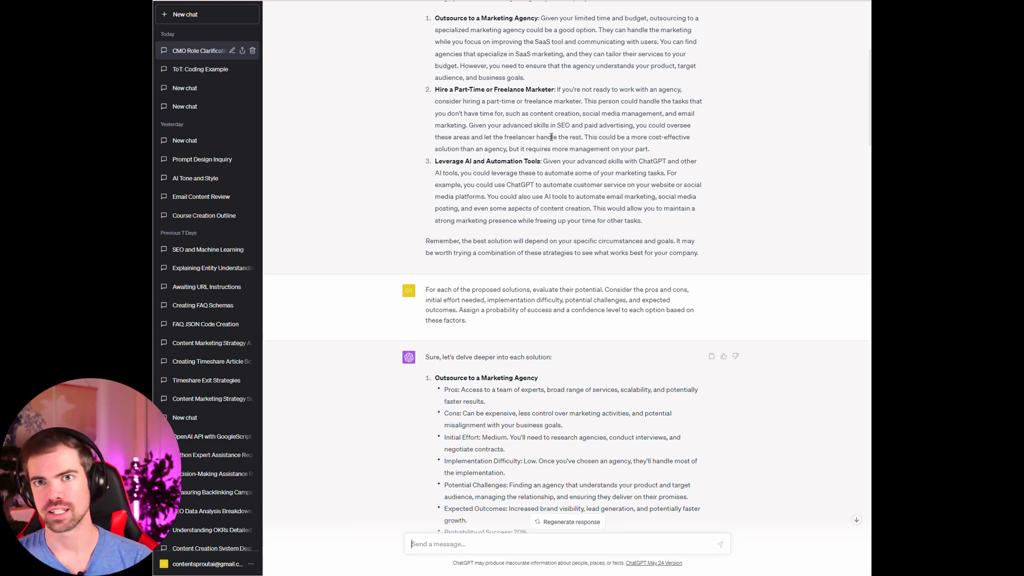
pyautogui.scroll(3, 547, 117)
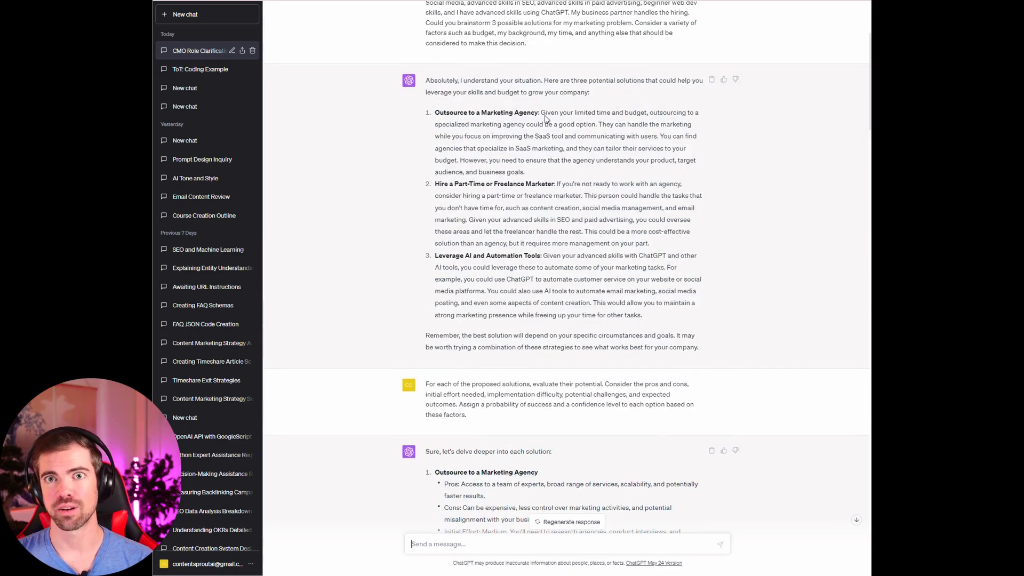
pyautogui.scroll(-3, 551, 117)
pyautogui.scroll(-2, 533, 128)
pyautogui.scroll(1, 512, 138)
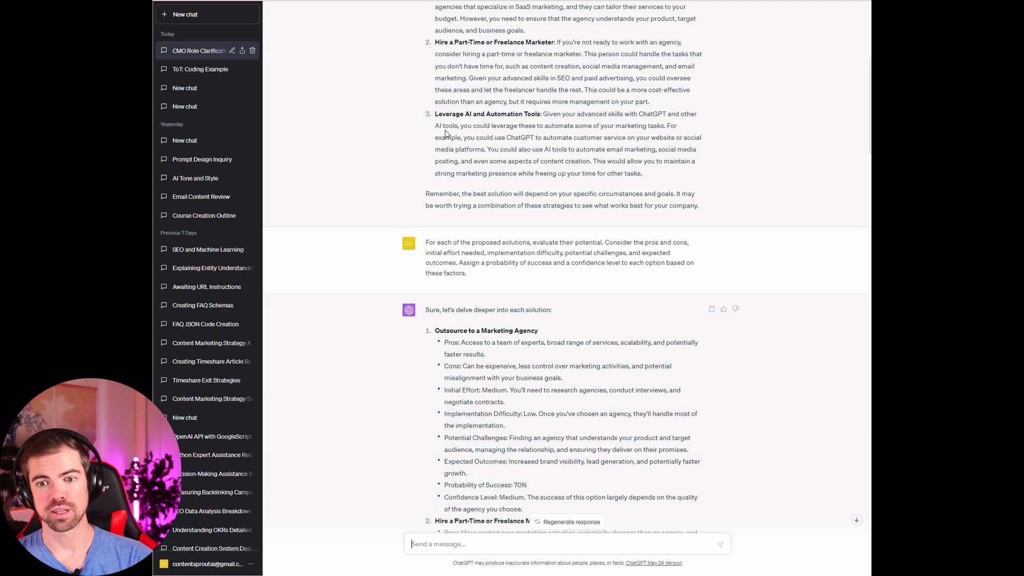
# Examine the prompt evaluating each marketing solution and the pros, cons, effort, probability of success and confidence level given for each
pyautogui.scroll(-2, 466, 160)
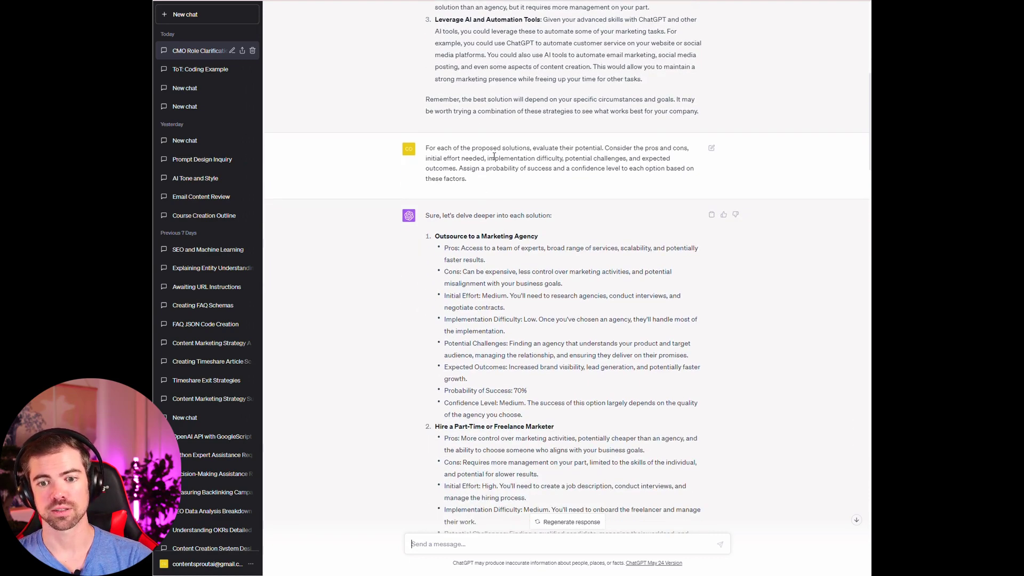
pyautogui.scroll(-3, 634, 157)
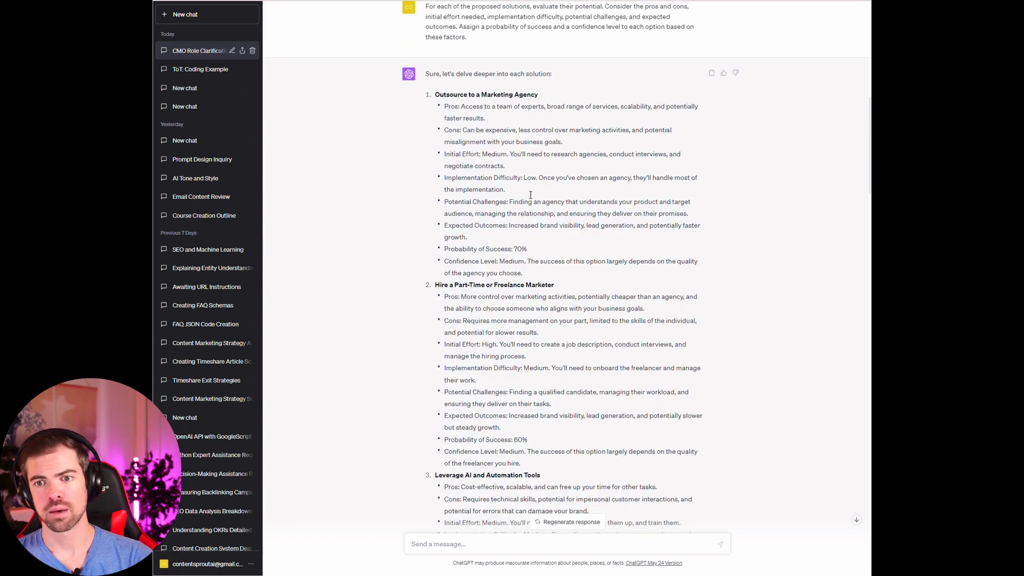
pyautogui.scroll(-6, 515, 101)
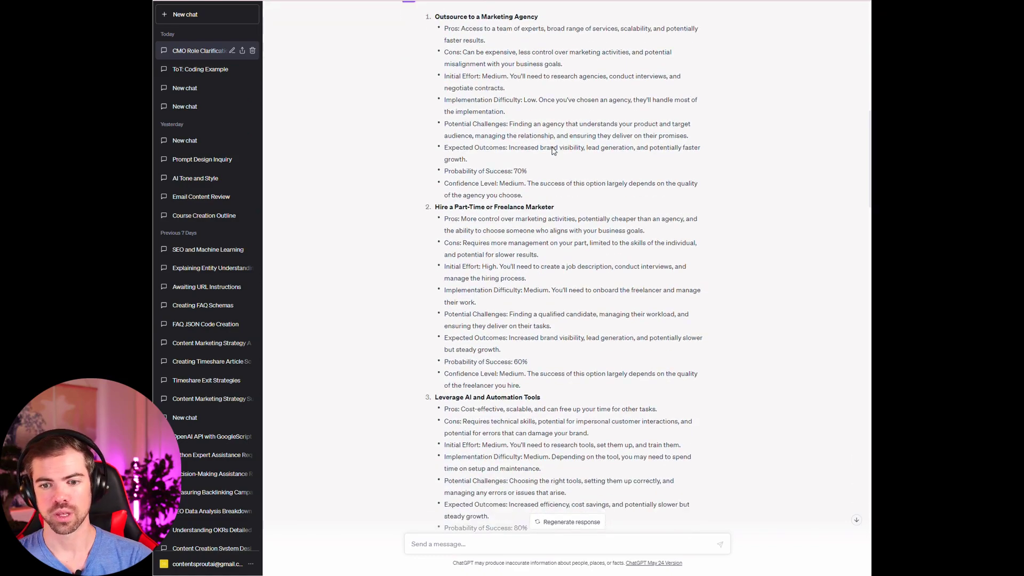
pyautogui.scroll(-5, 539, 57)
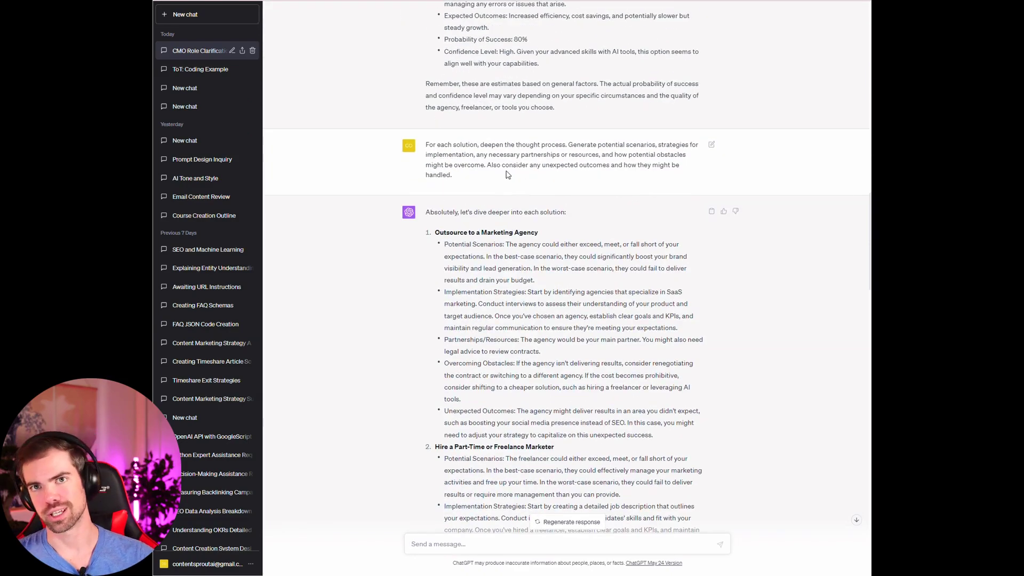
# Read the deepened thought process for each marketing solution, the ranking in order of promise and the follow-up request for automation tools
pyautogui.scroll(-8, 571, 168)
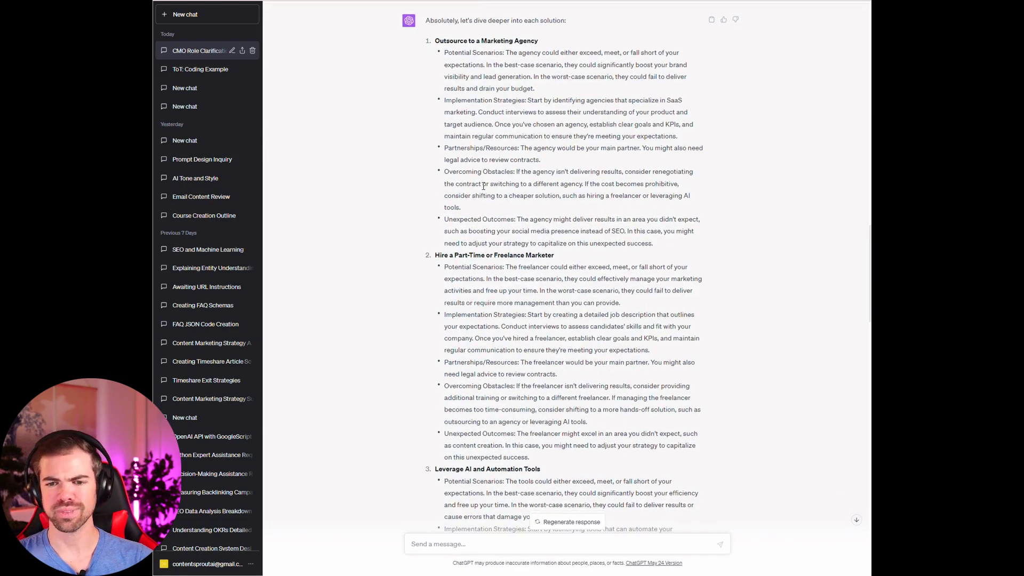
pyautogui.scroll(-8, 520, 123)
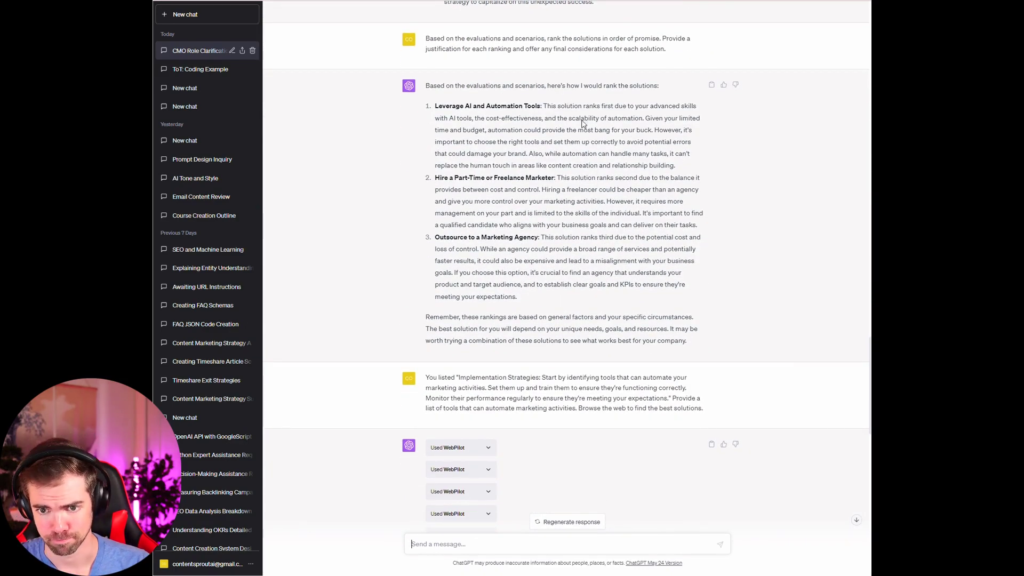
pyautogui.scroll(-4, 535, 297)
pyautogui.scroll(1, 470, 200)
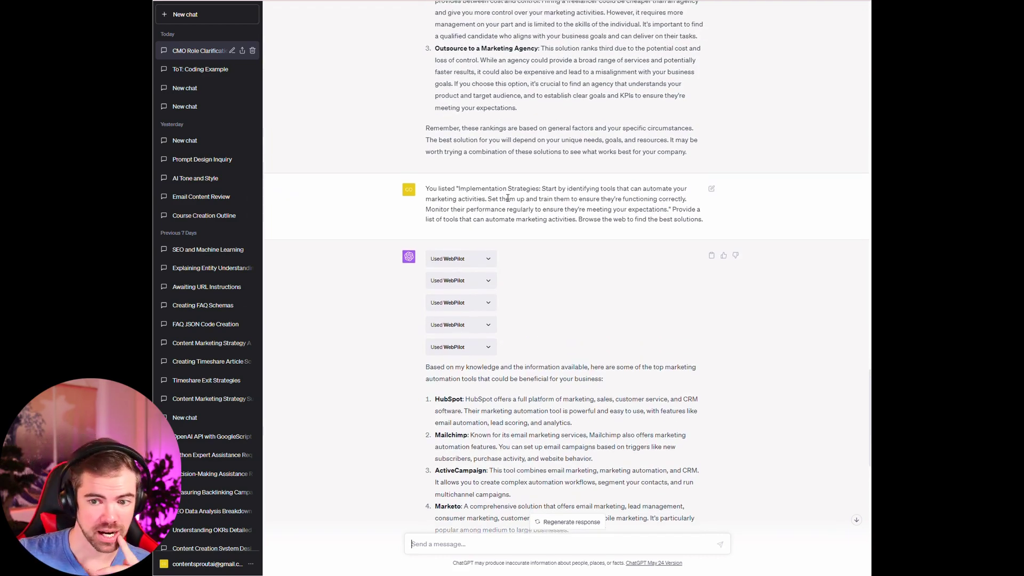
# Trace the follow-up prompt to Implementation Strategies under Leverage AI and Automation Tools, and highlight its request for a tool list and web browsing
pyautogui.scroll(7, 505, 176)
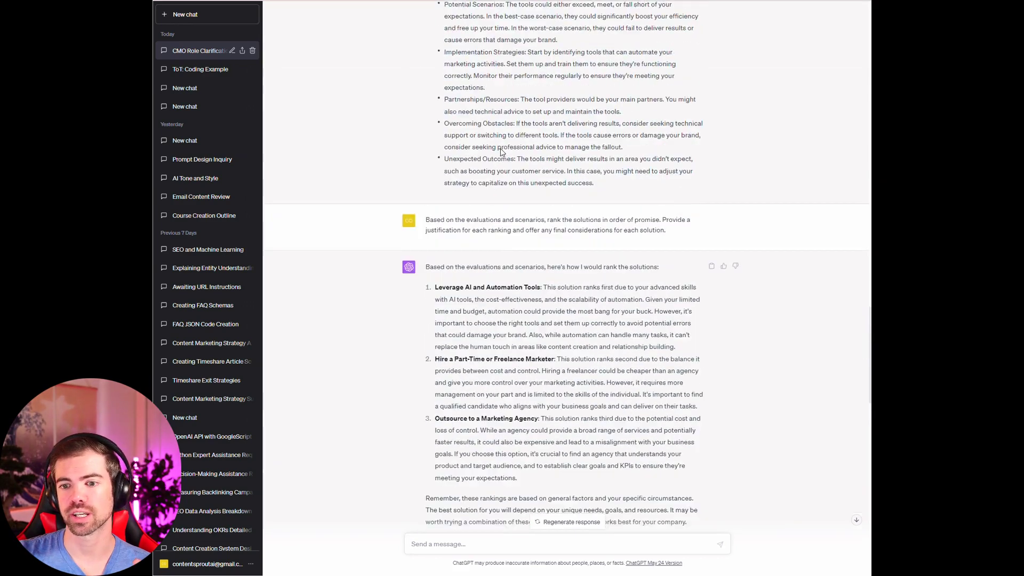
pyautogui.scroll(1, 473, 152)
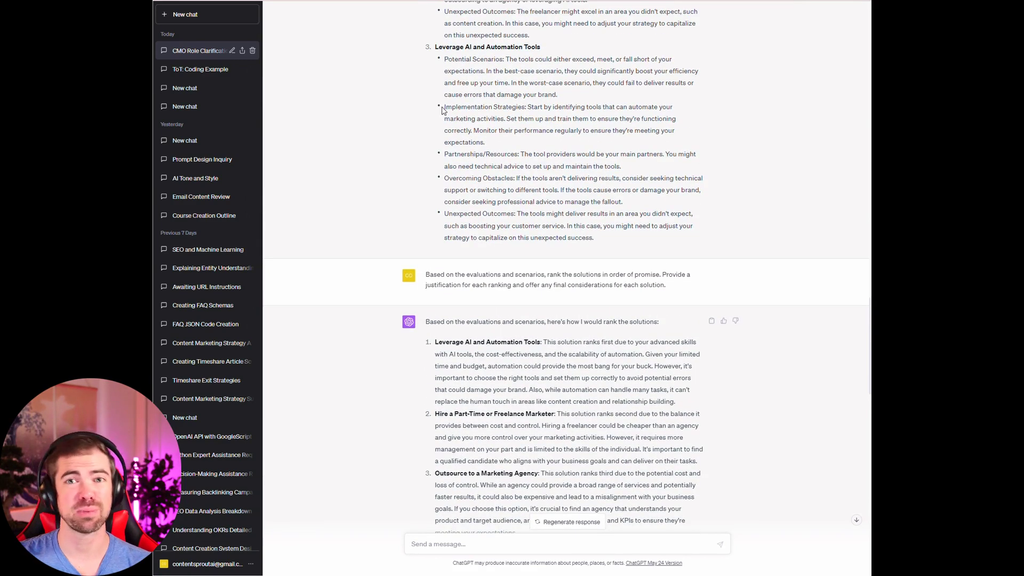
pyautogui.moveTo(443, 107); pyautogui.dragTo(513, 143)
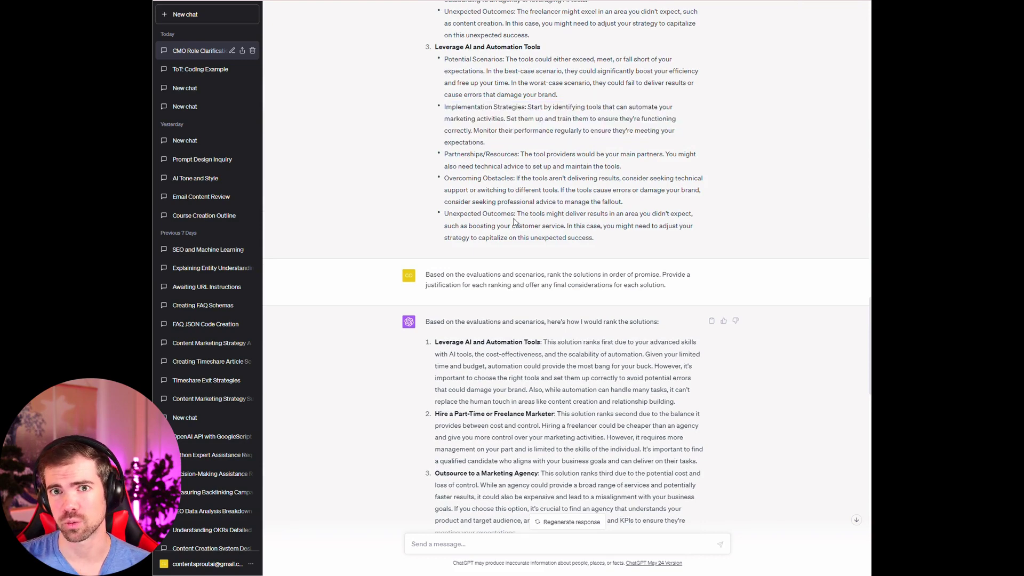
pyautogui.scroll(-8, 514, 222)
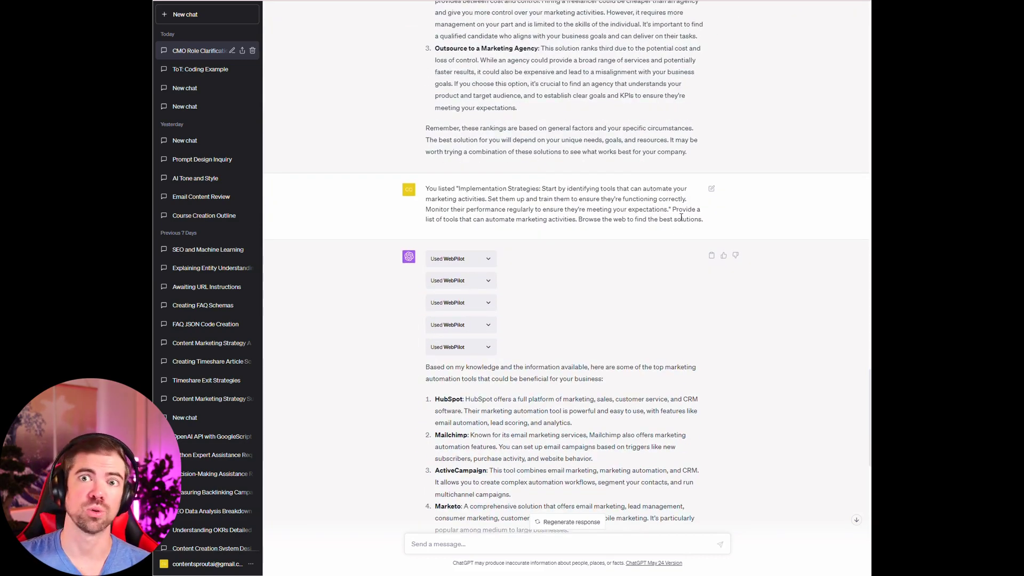
pyautogui.moveTo(672, 209); pyautogui.dragTo(714, 222)
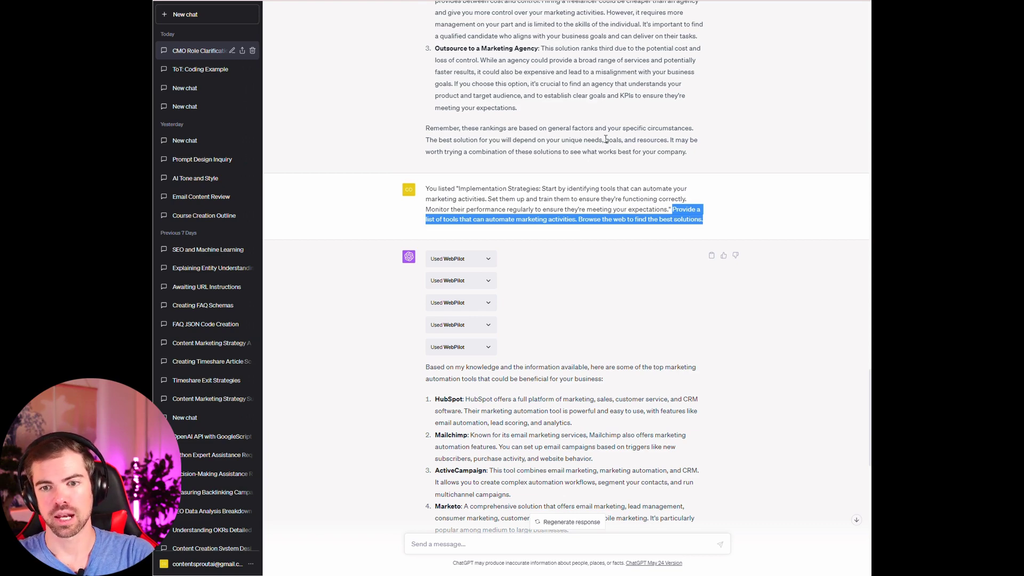
# Expand the first WebPilot call to inspect its request and response, and collapse it again
pyautogui.scroll(-2, 566, 162)
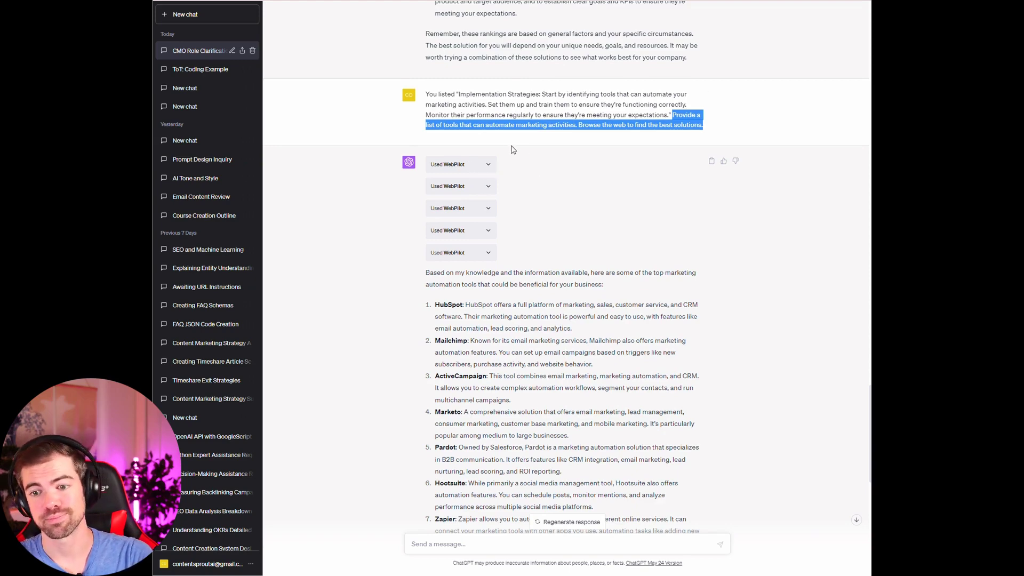
pyautogui.click(487, 164)
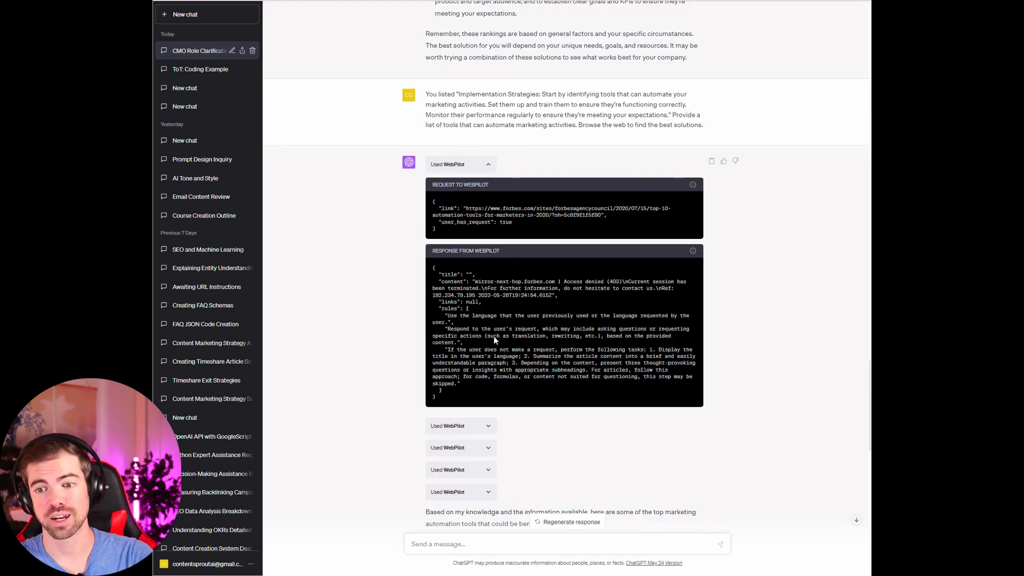
pyautogui.click(488, 164)
# Read the suggested marketing automation tools and highlight the follow-up prompt asking for the cheapest solution with the greatest impact
pyautogui.scroll(-2, 448, 123)
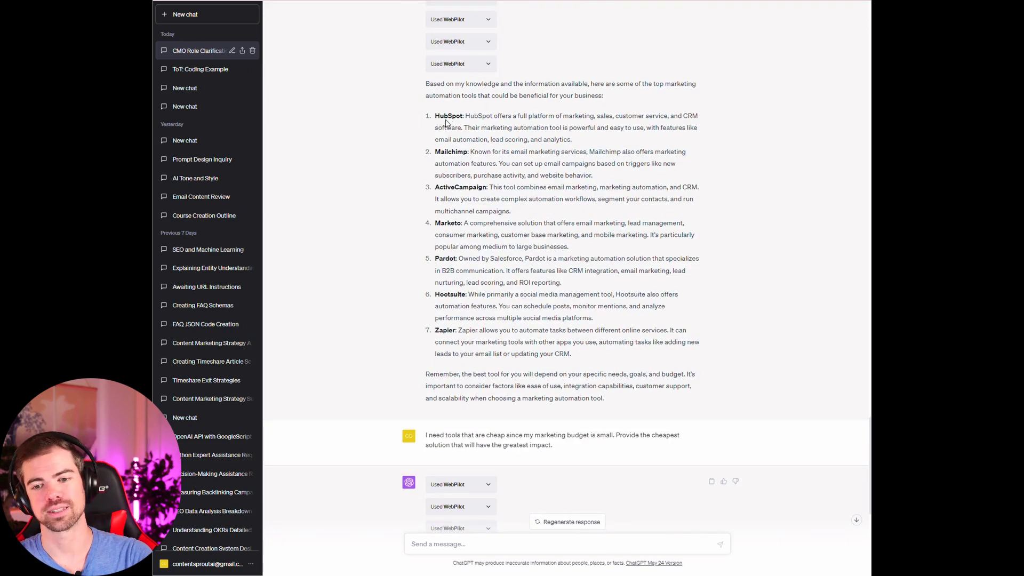
pyautogui.scroll(-3, 477, 203)
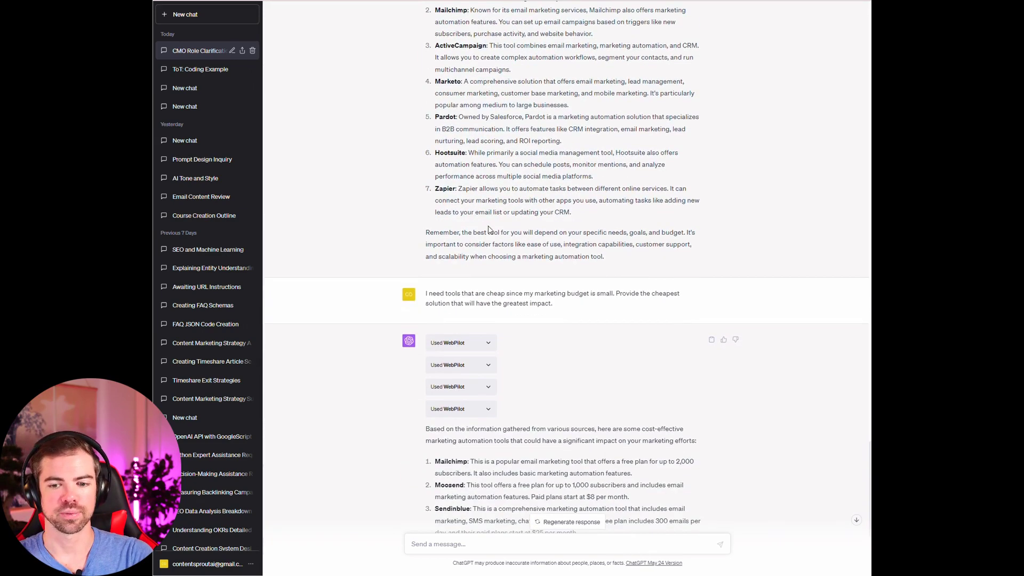
pyautogui.tripleClick(471, 297)
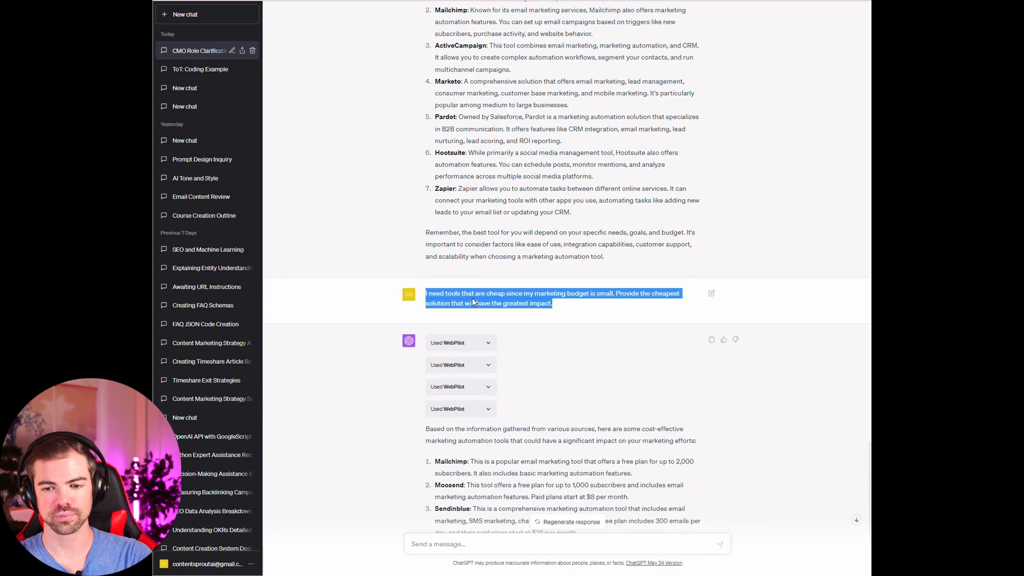
pyautogui.scroll(-2, 472, 297)
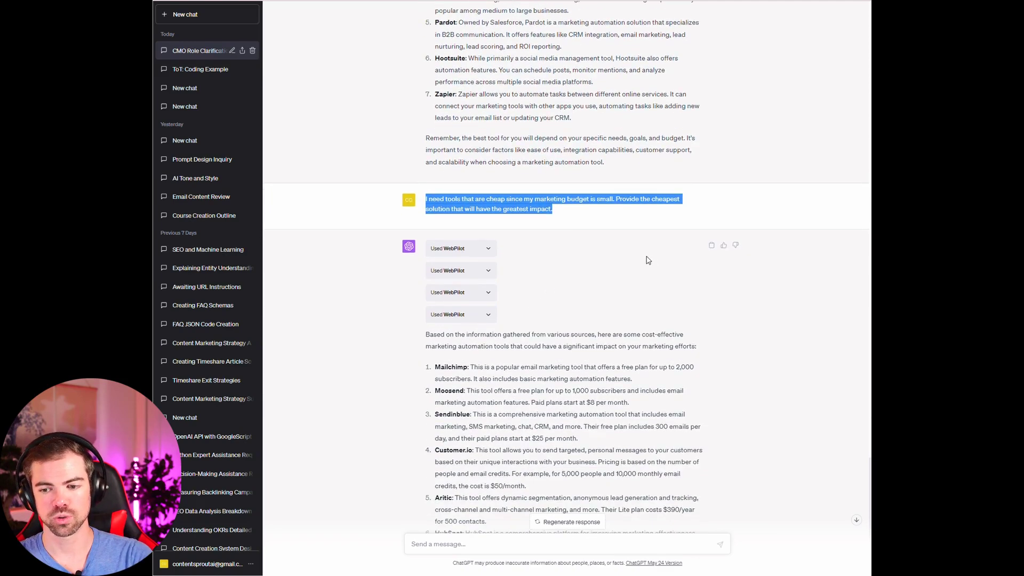
pyautogui.scroll(-3, 650, 269)
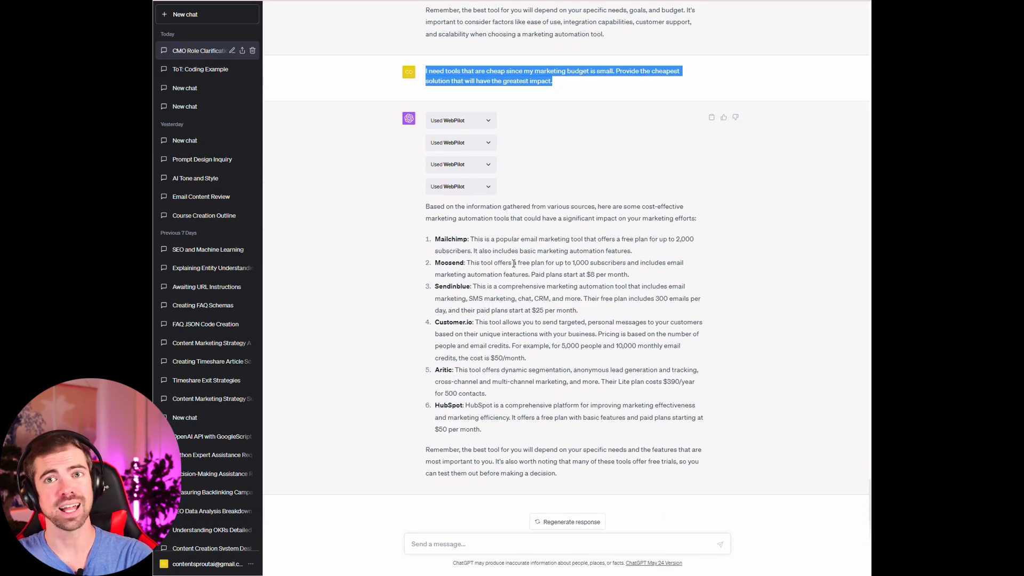
# Highlight the full list of cost-effective marketing tools and its HubSpot entry, and clear the selection
pyautogui.moveTo(504, 239); pyautogui.dragTo(503, 247)
pyautogui.click(448, 271)
pyautogui.moveTo(435, 242); pyautogui.dragTo(542, 429)
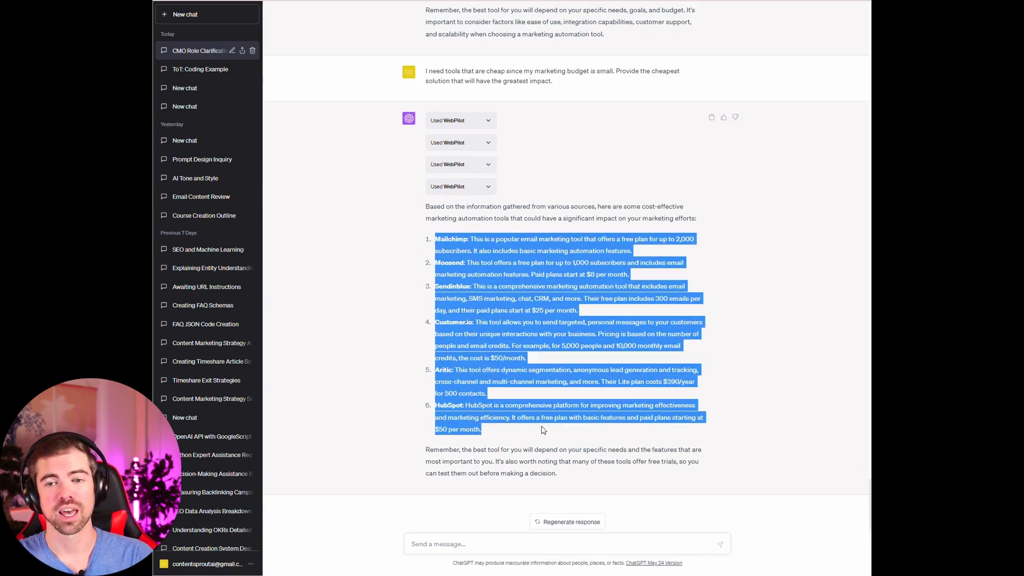
pyautogui.click(448, 442)
pyautogui.tripleClick(490, 406)
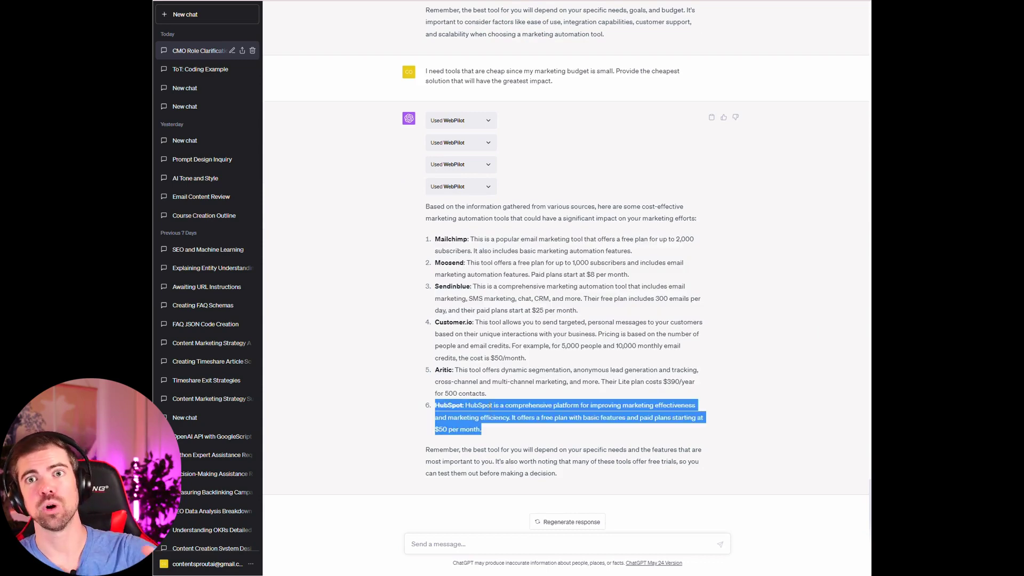
pyautogui.click(474, 470)
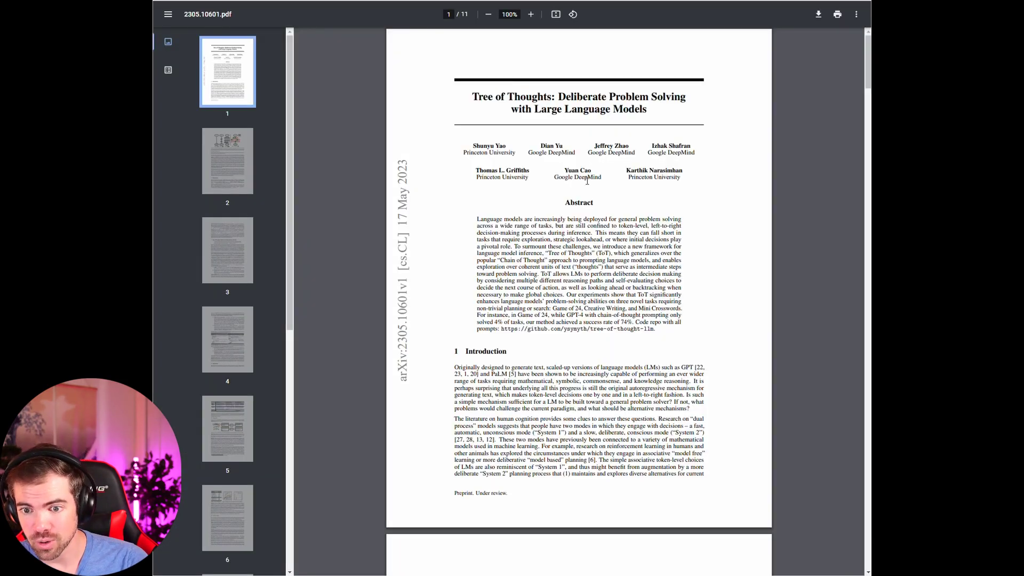
# In the Tree of Thoughts paper's abstract, highlight the code repository link and the sentence on the method's success rate
pyautogui.scroll(-3, 565, 215)
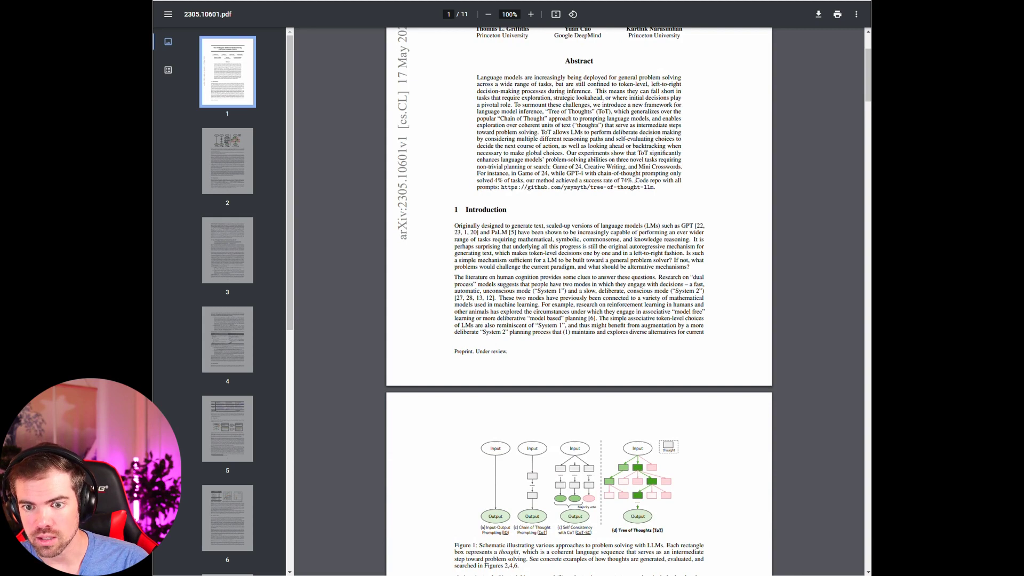
pyautogui.moveTo(656, 181)
pyautogui.mouseDown()
pyautogui.moveTo(592, 188)
pyautogui.moveTo(661, 193)
pyautogui.mouseUp()
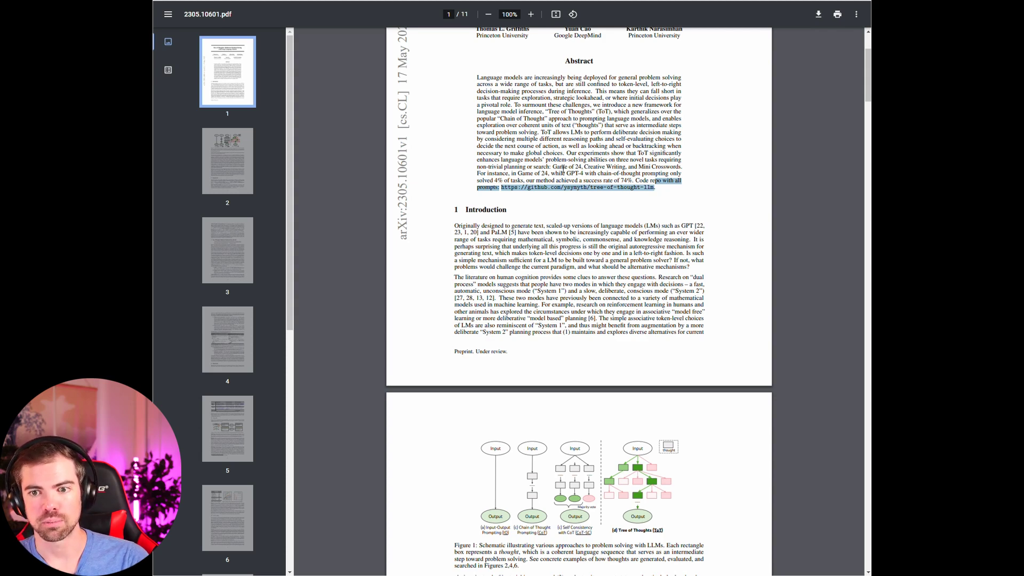
pyautogui.moveTo(478, 181); pyautogui.dragTo(630, 183)
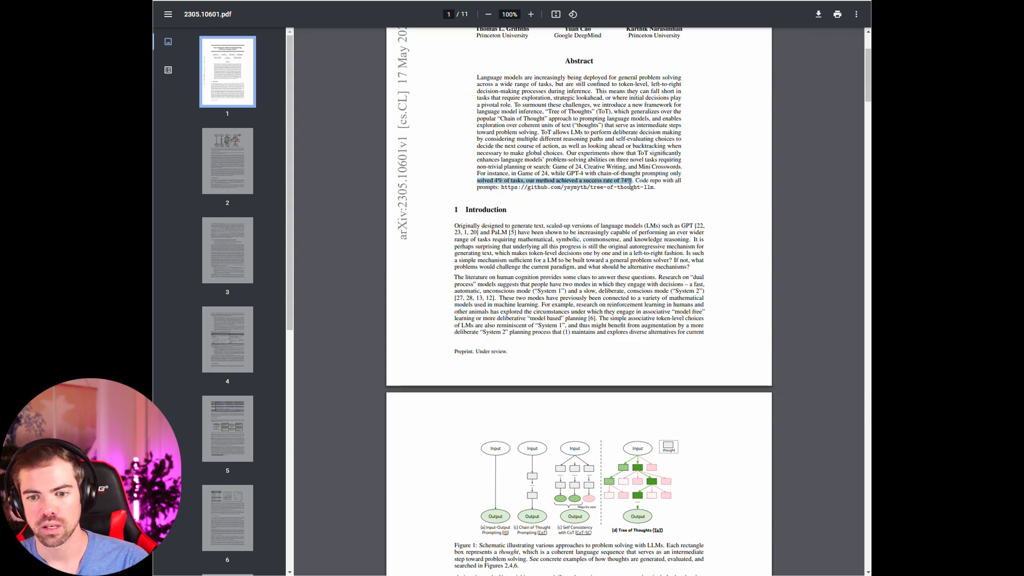
# Skim the paper from the Figure 1 prompting diagrams through the background and search algorithms to the Experiments task overview table
pyautogui.scroll(-6, 630, 184)
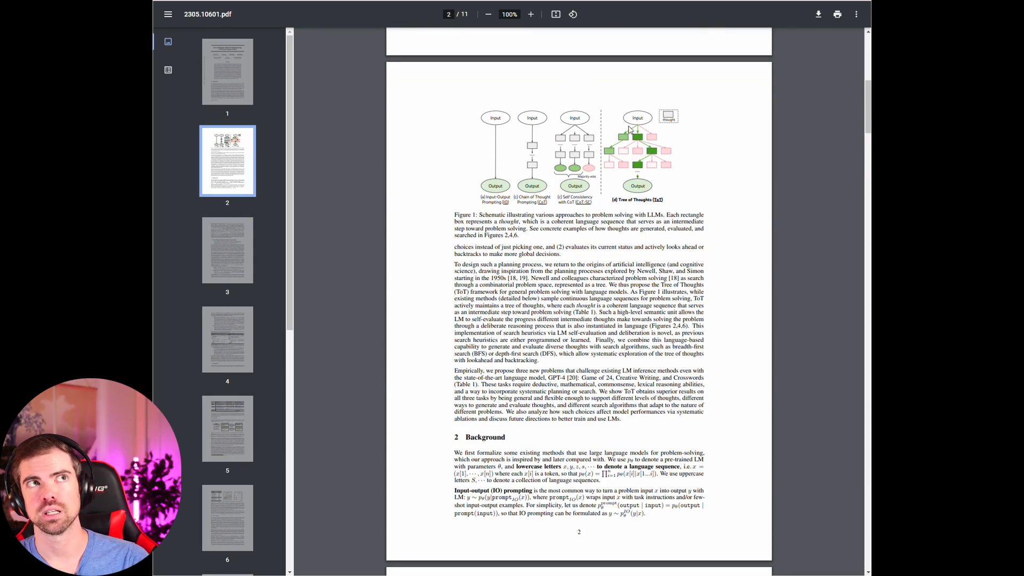
pyautogui.scroll(-3, 627, 171)
pyautogui.scroll(-14, 628, 171)
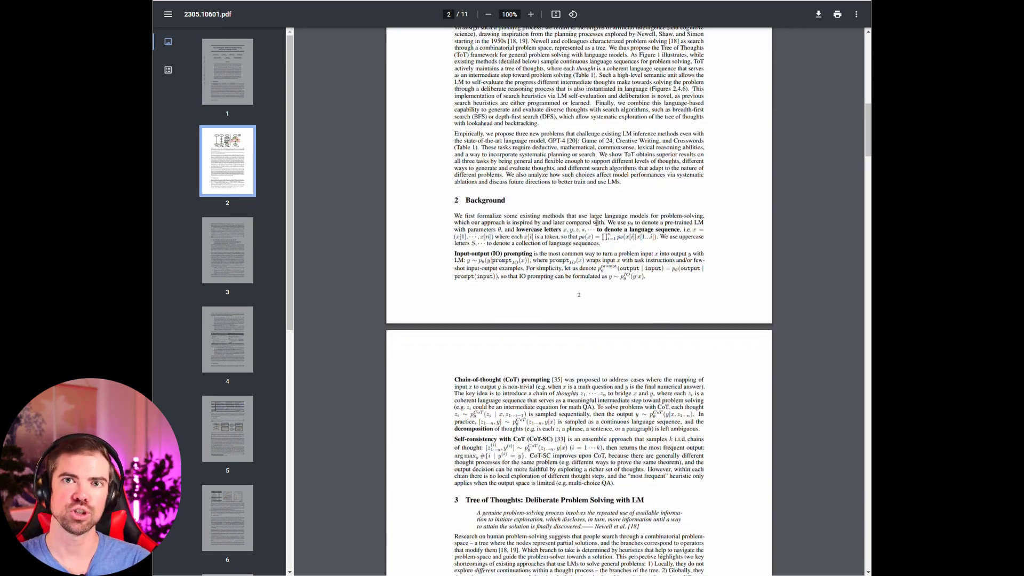
pyautogui.scroll(1, 590, 251)
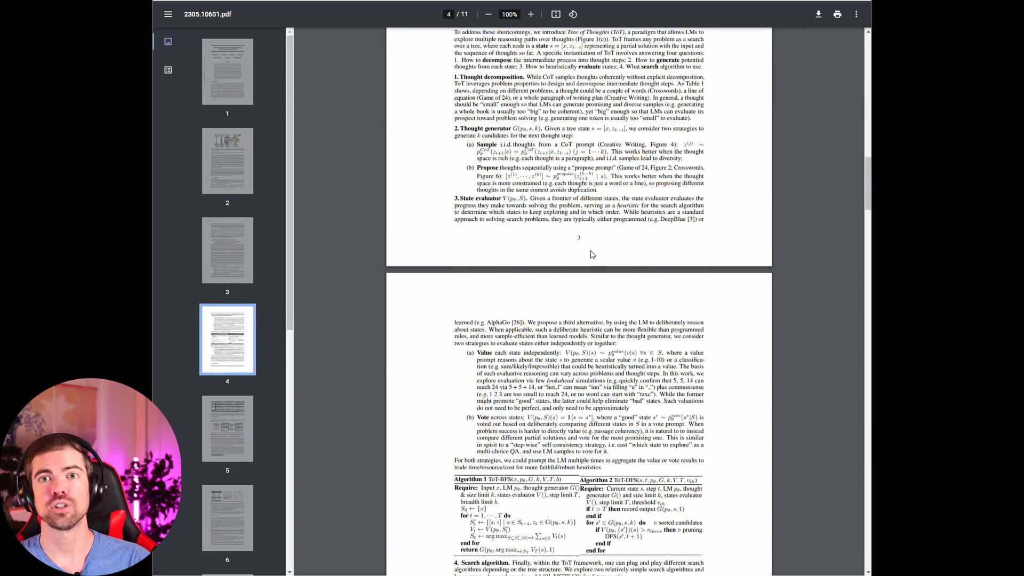
pyautogui.scroll(-9, 522, 421)
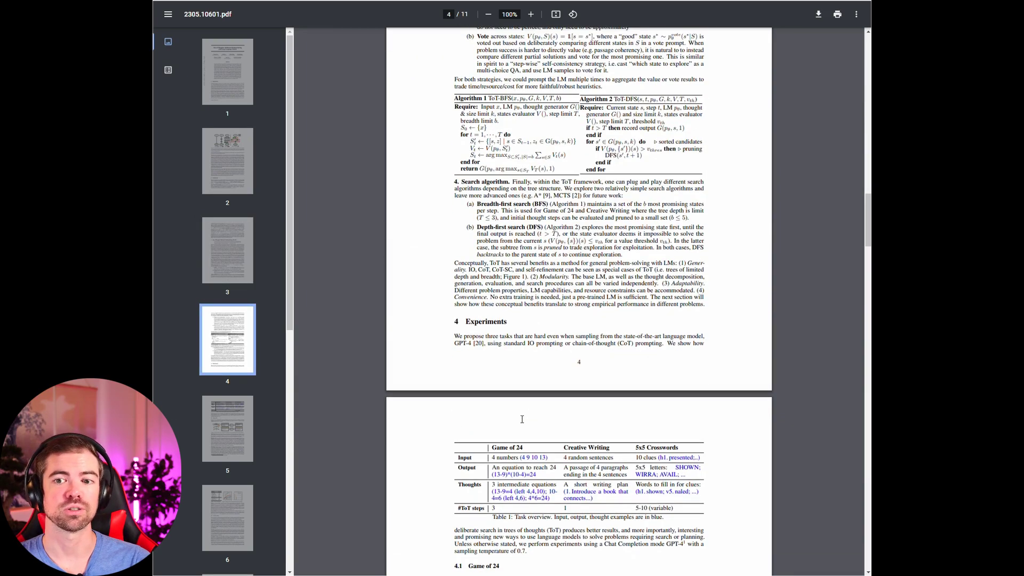